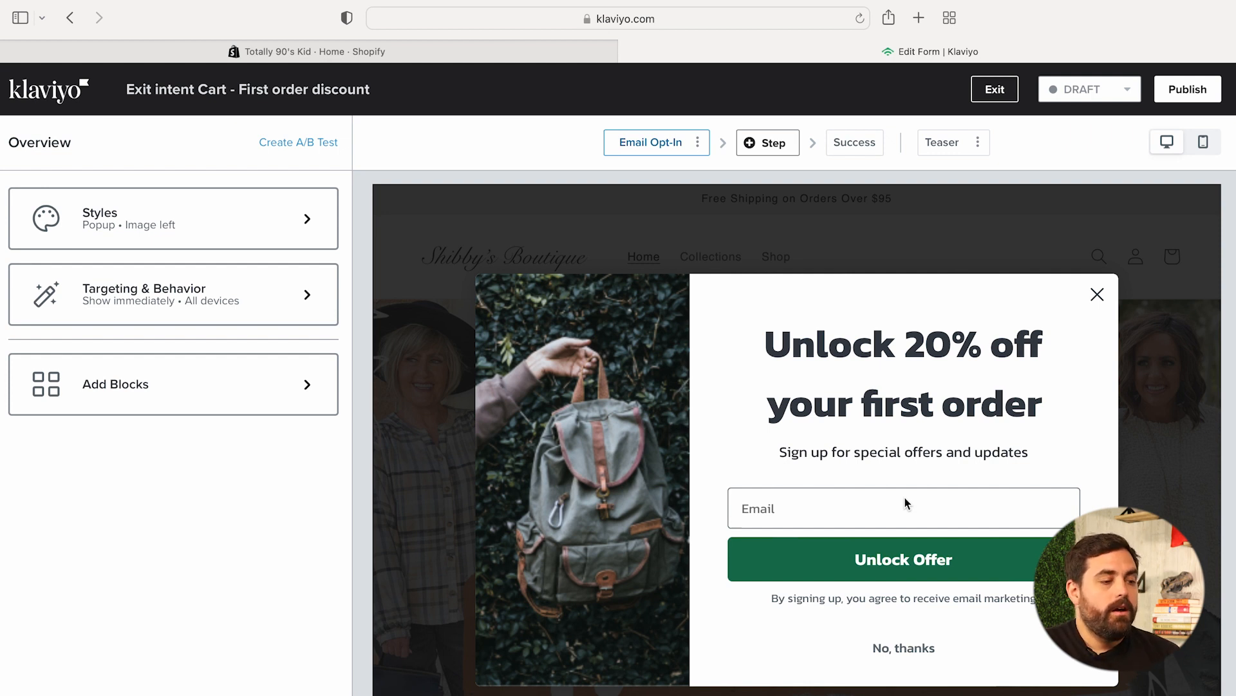
pyautogui.click(192, 313)
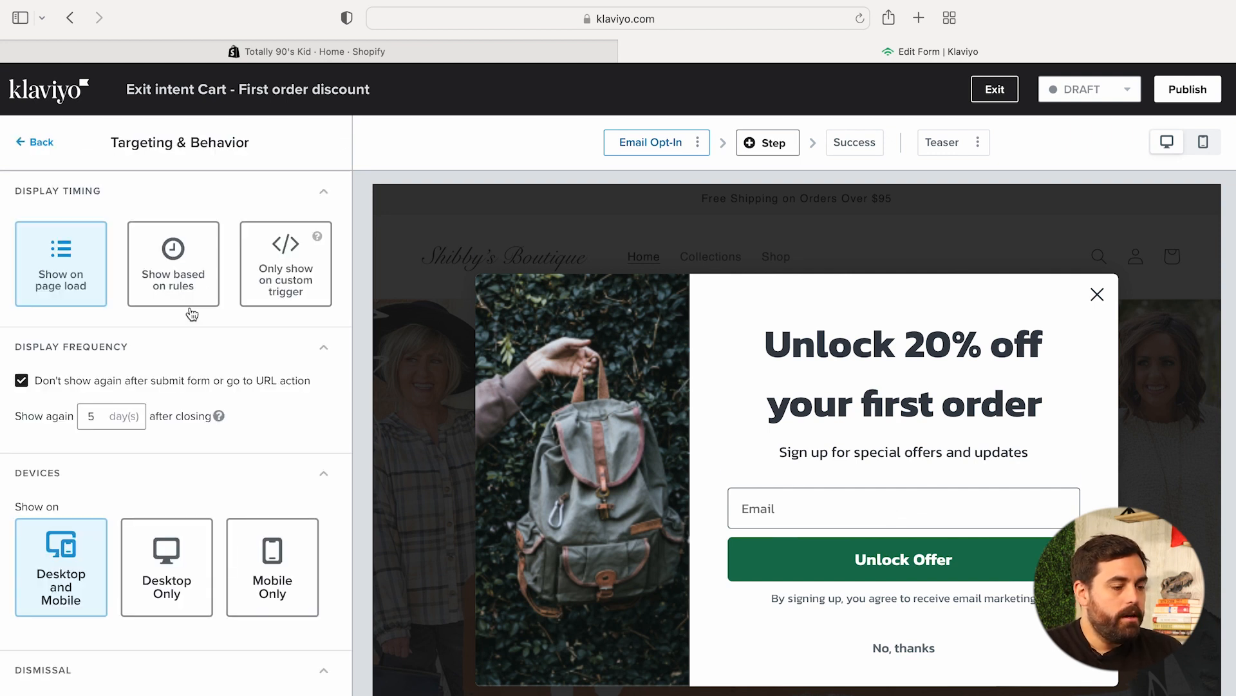
pyautogui.click(36, 146)
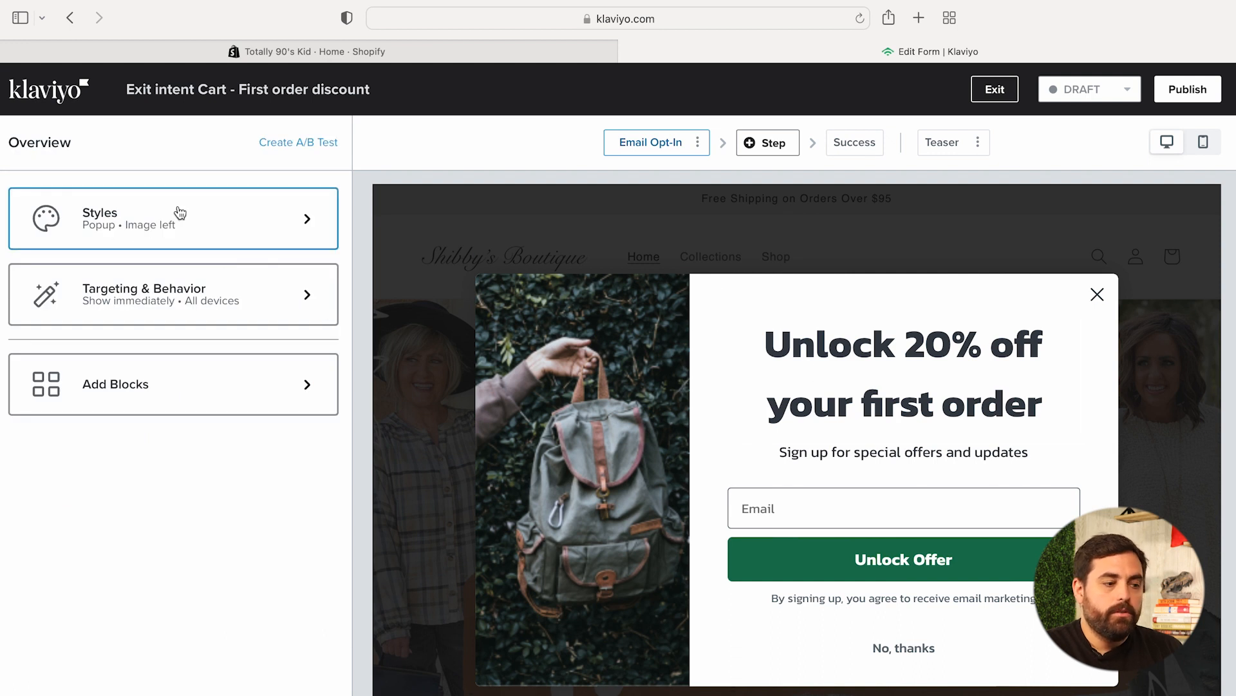
pyautogui.click(211, 226)
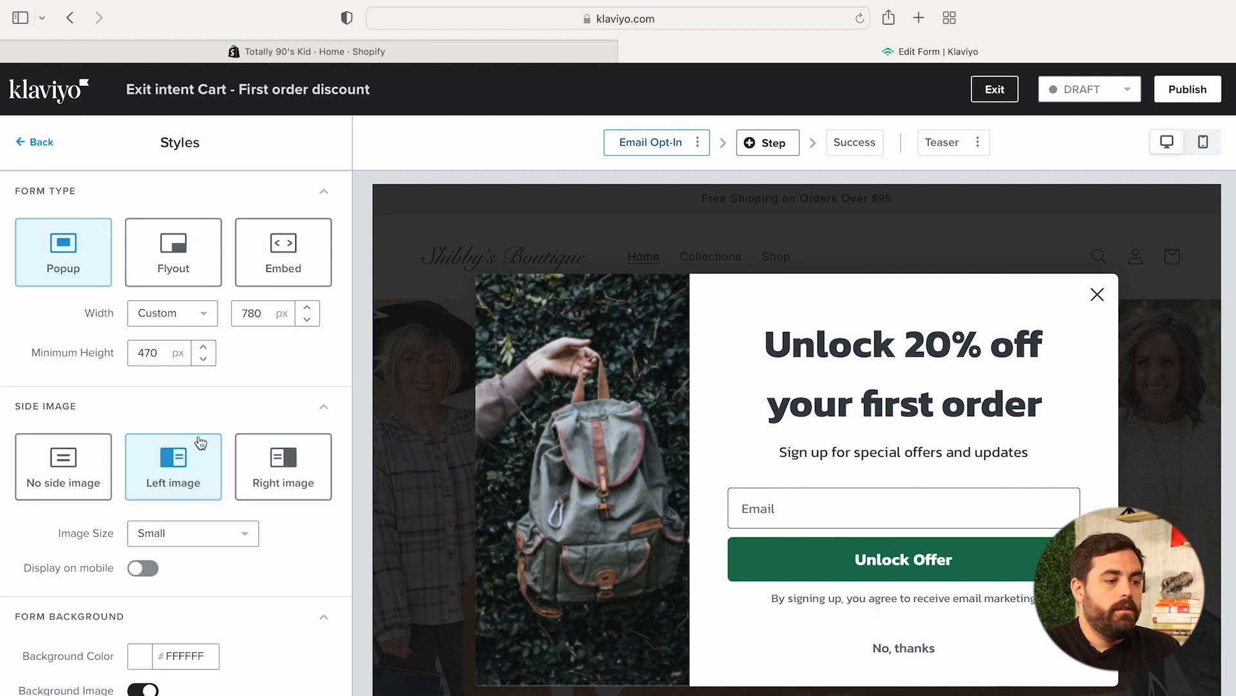
pyautogui.click(36, 148)
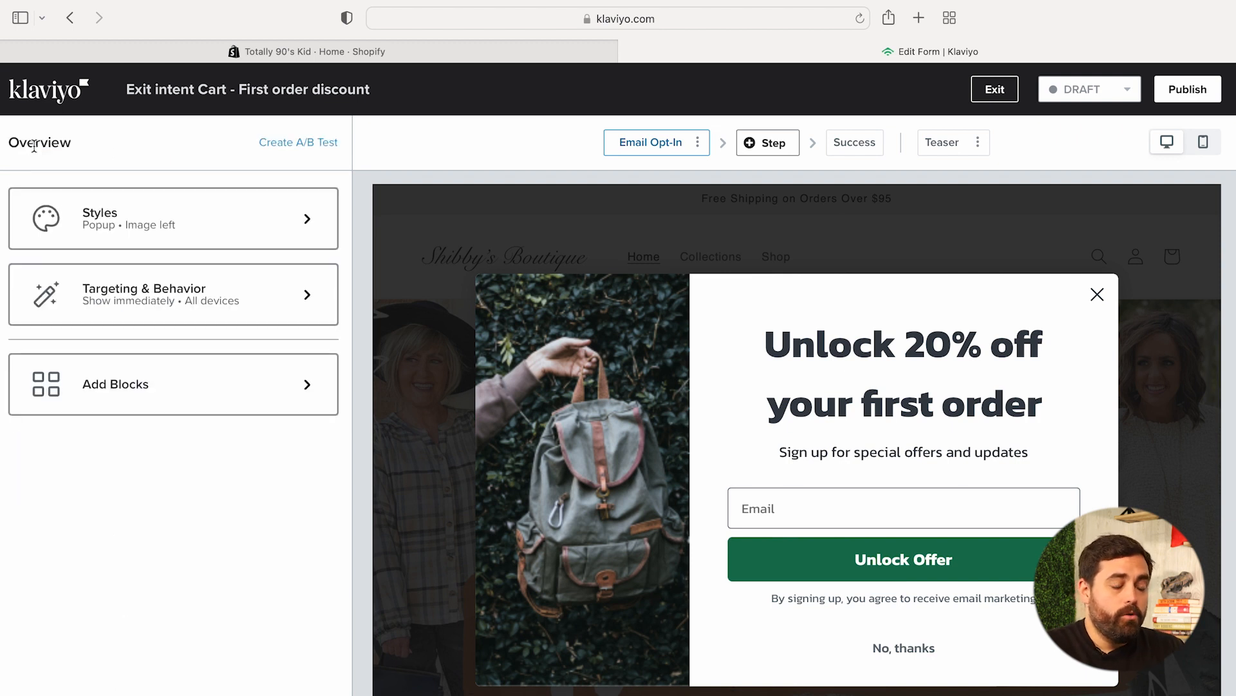
# - Set the popup's display timing to be based on rules, showing it when the visitor is exiting the page
pyautogui.click(178, 304)
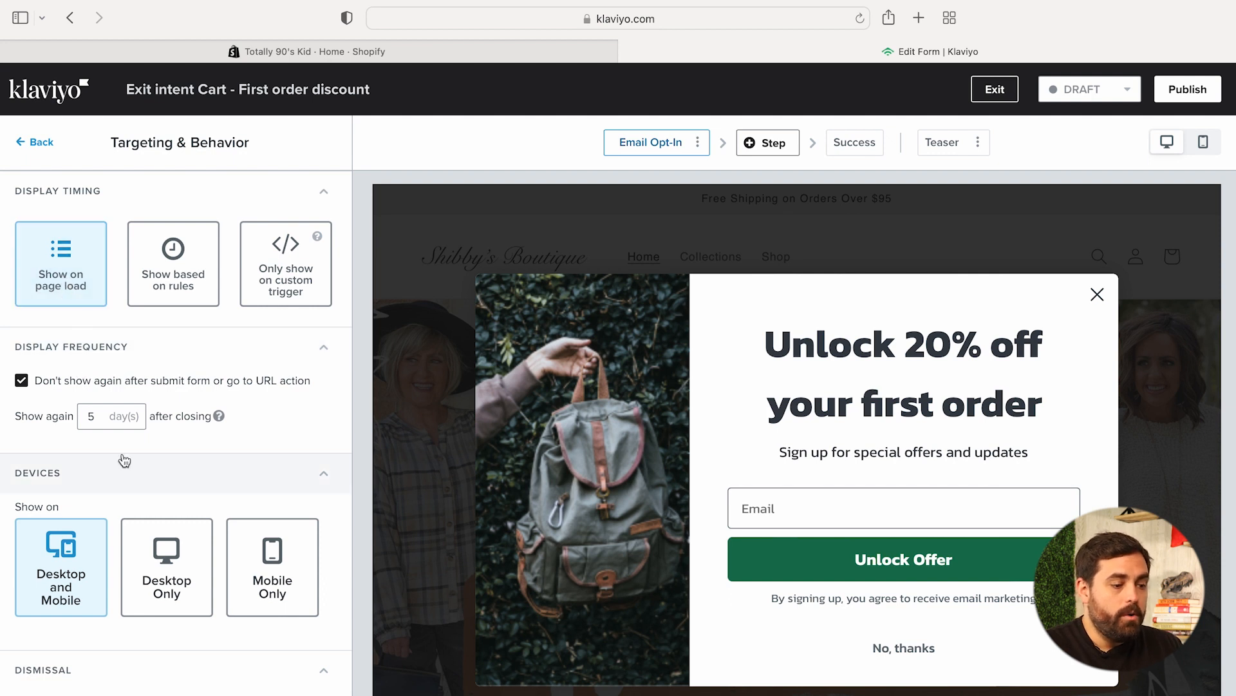
pyautogui.scroll(-10, 122, 462)
pyautogui.scroll(-3, 125, 459)
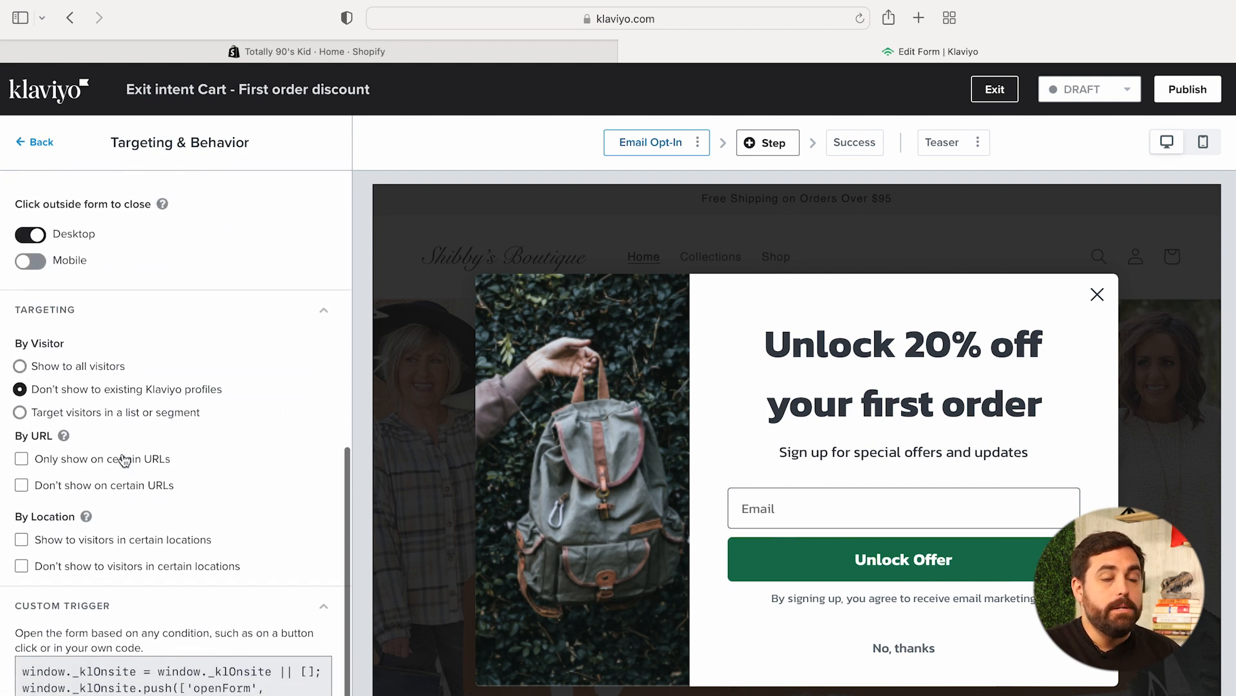
pyautogui.scroll(13, 124, 459)
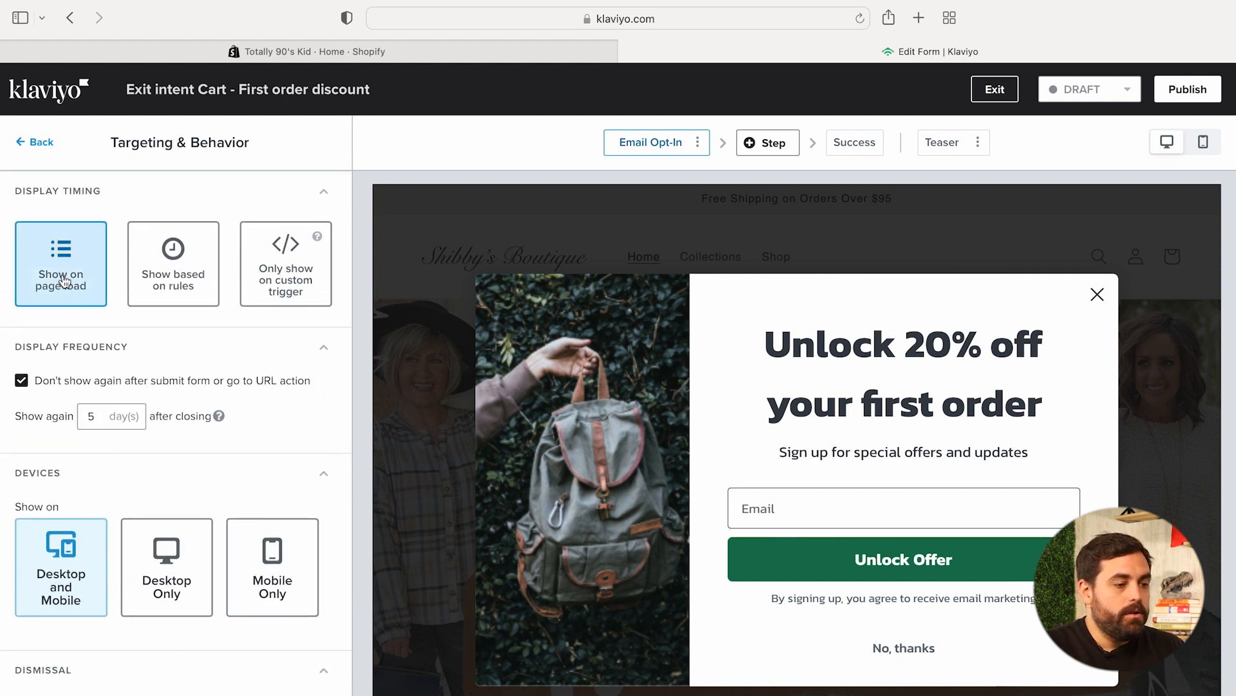
pyautogui.click(167, 293)
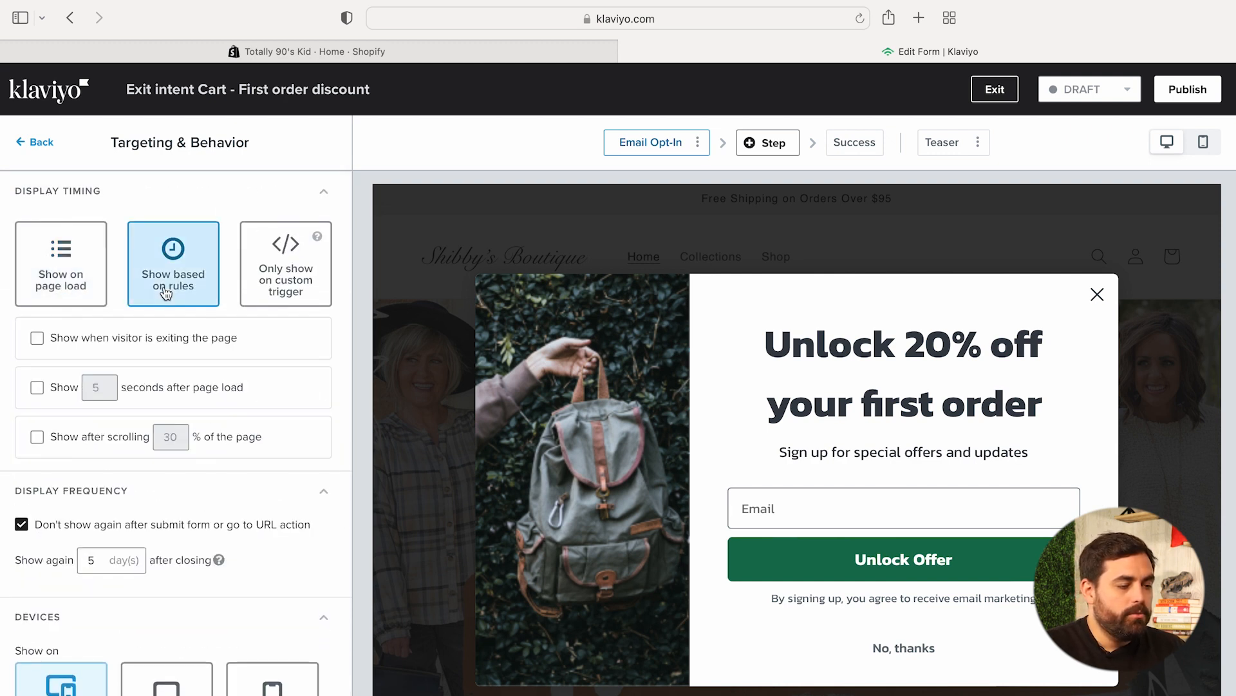
pyautogui.click(38, 340)
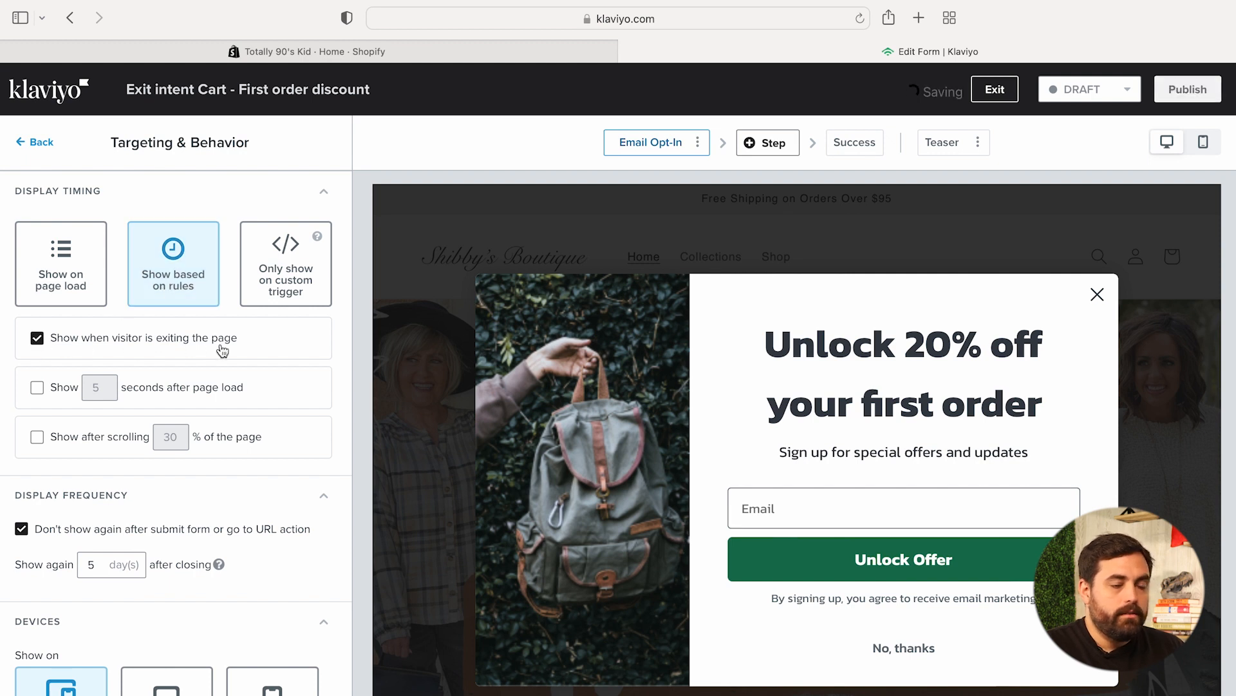
# - Set the popup to show again 10 days after closing
pyautogui.scroll(-3, 90, 380)
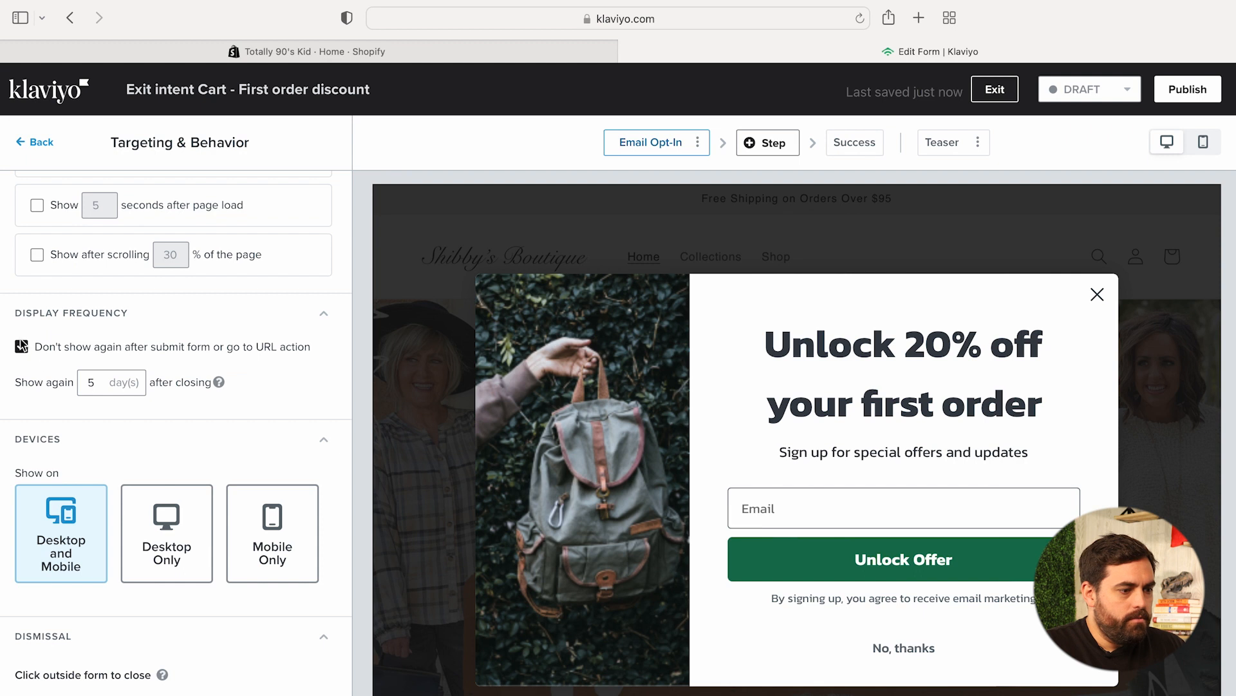
pyautogui.doubleClick(88, 381)
pyautogui.write('10')
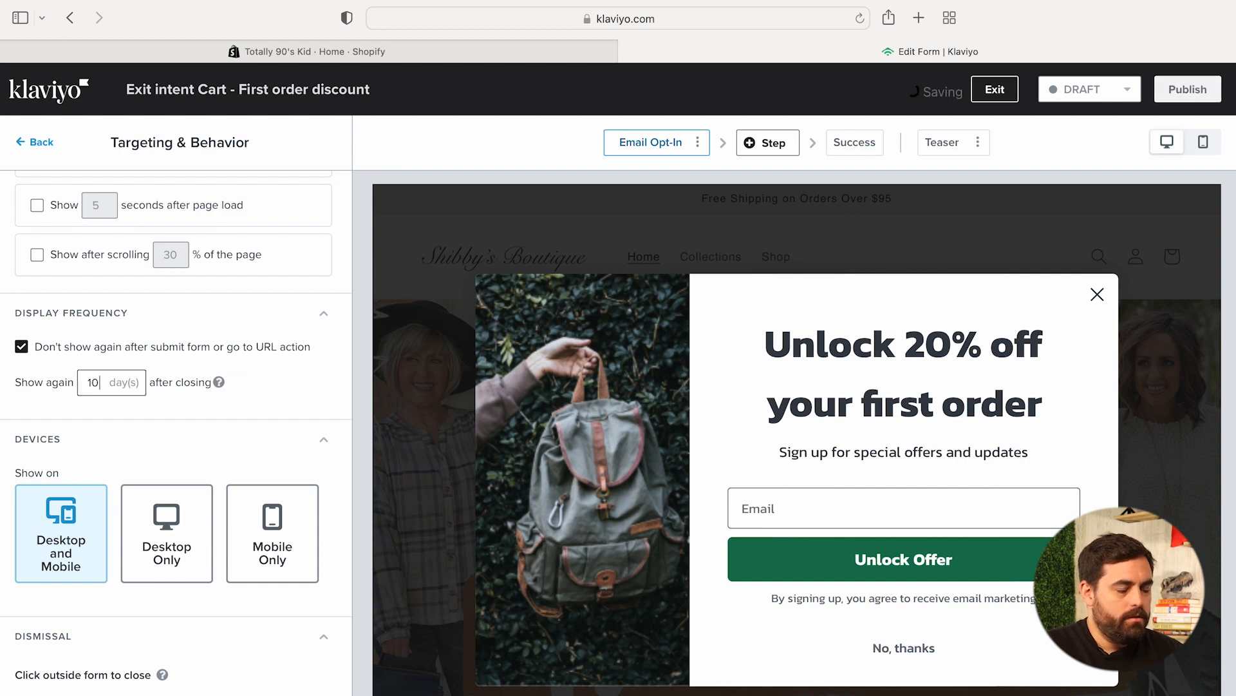
# - Limit the popup to desktop only and turn off closing it by clicking outside the form on desktop
pyautogui.scroll(-2, 145, 546)
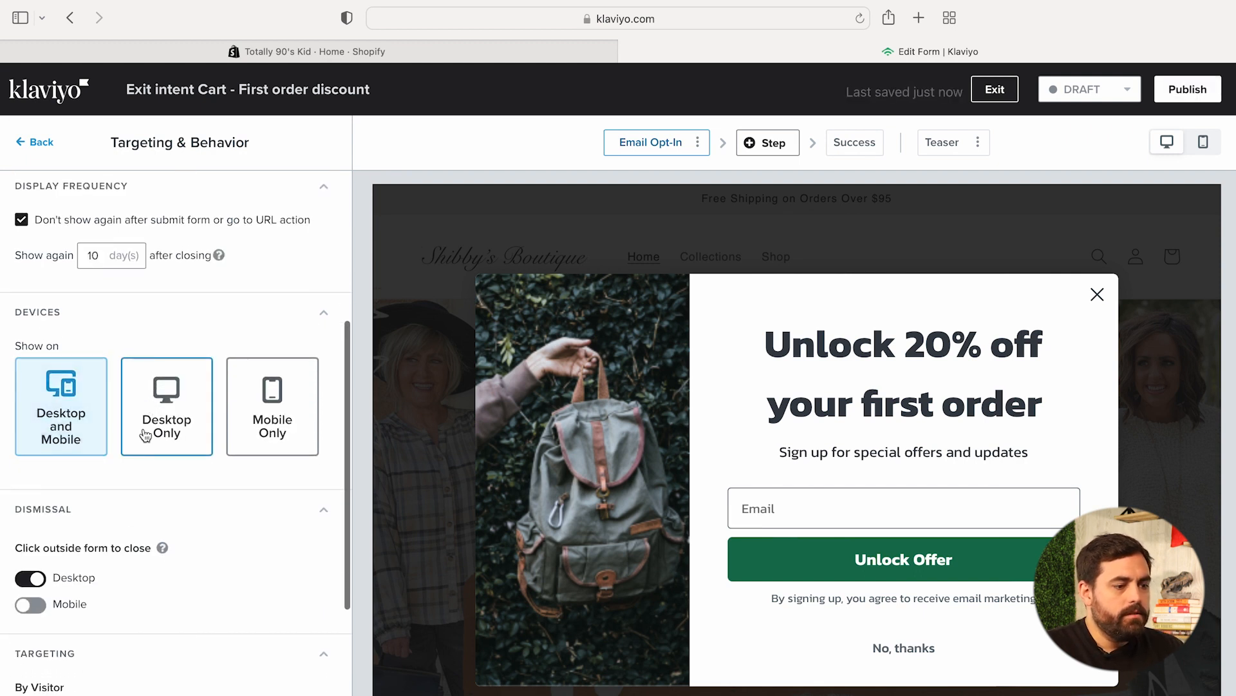
pyautogui.click(146, 436)
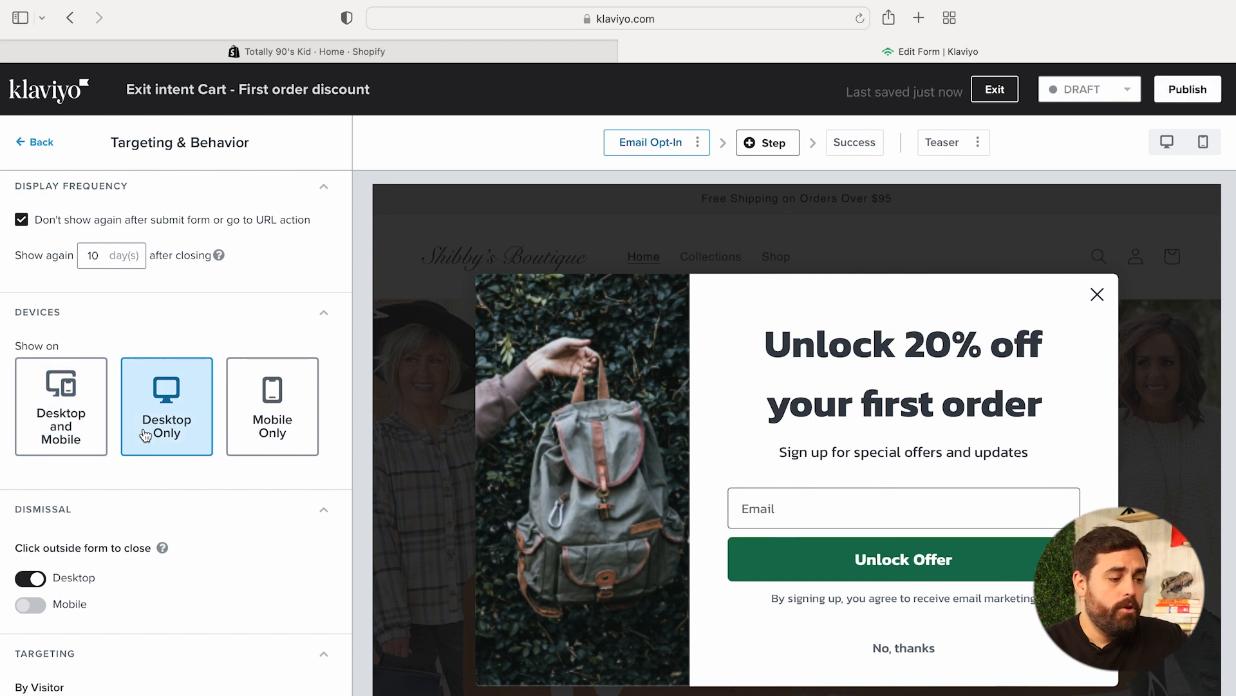
pyautogui.scroll(-3, 146, 436)
pyautogui.click(31, 354)
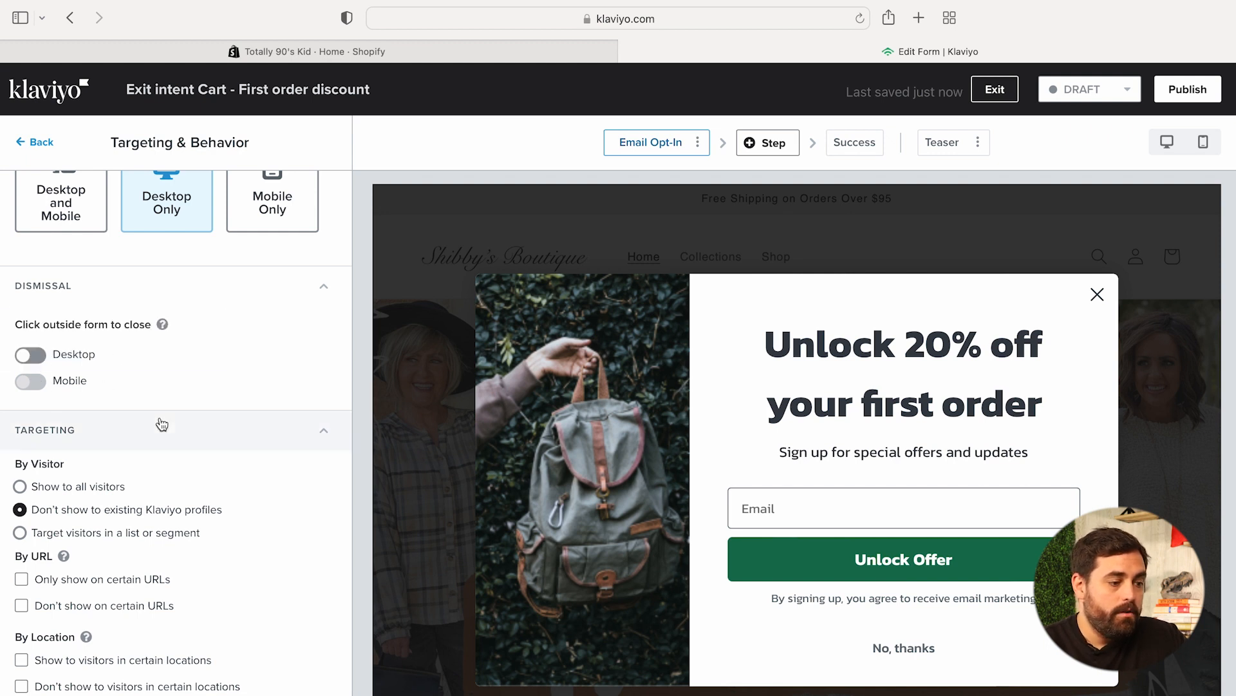
# - Target the popup by URL so it only shows on pages containing /cart
pyautogui.scroll(-4, 232, 389)
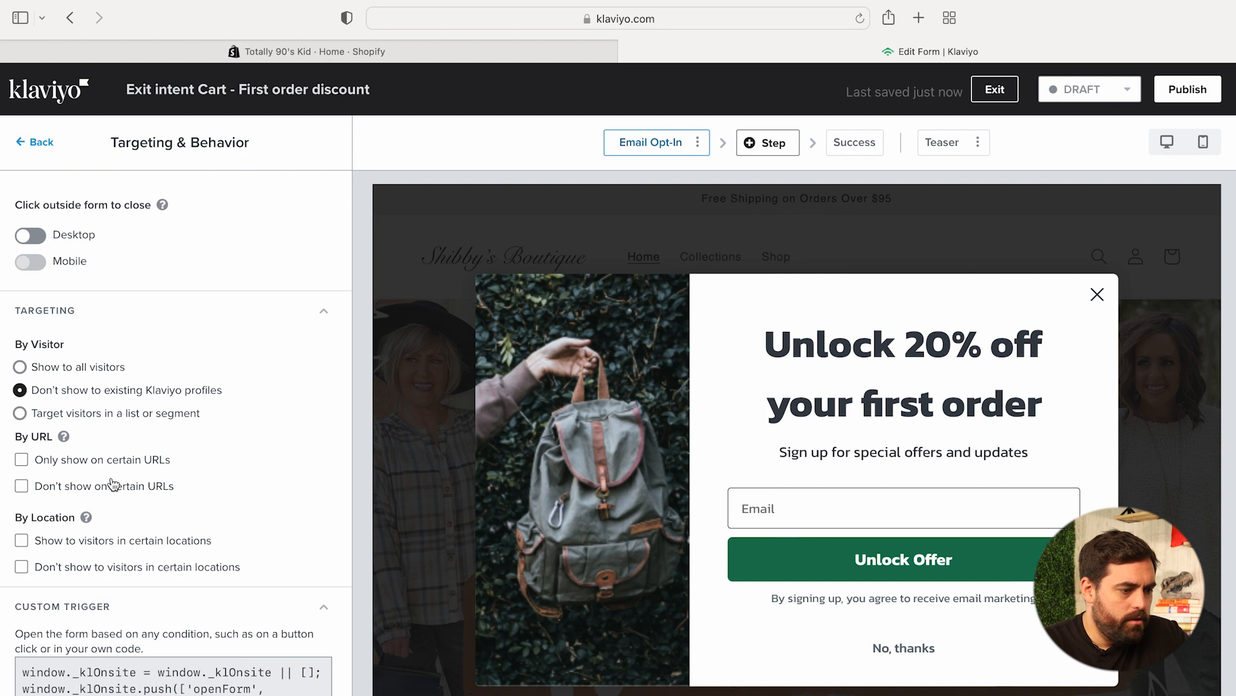
pyautogui.click(23, 461)
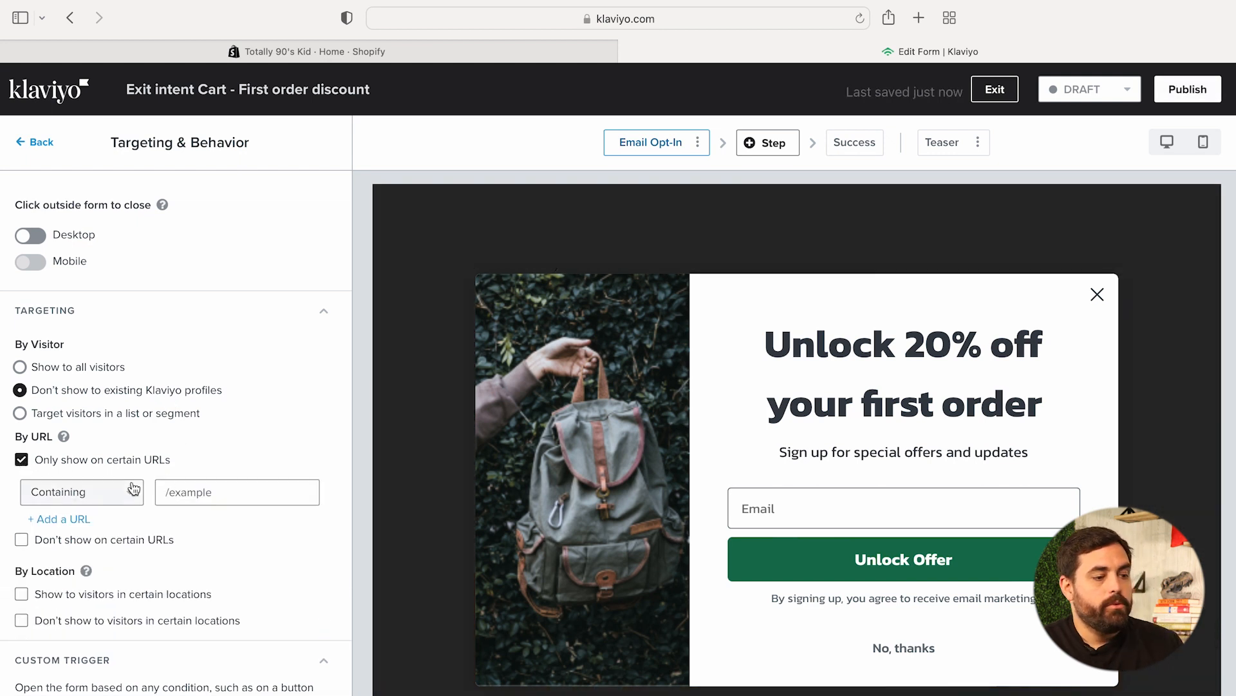
pyautogui.click(209, 493)
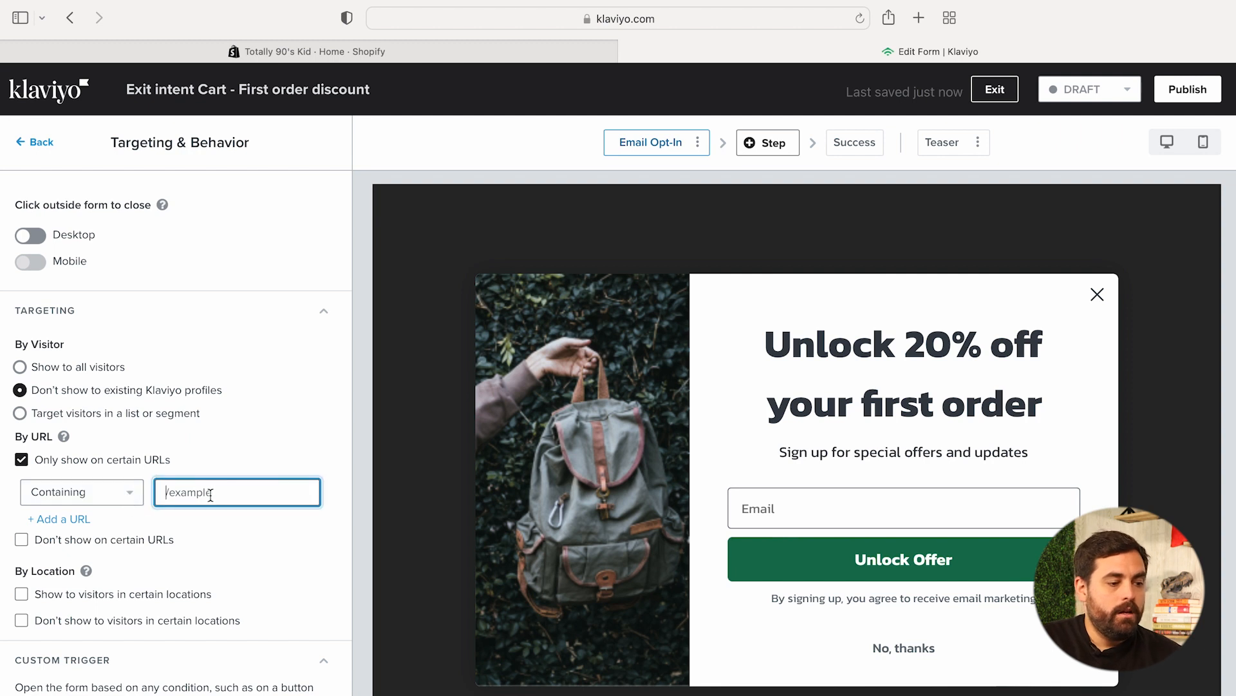
pyautogui.write('/cart')
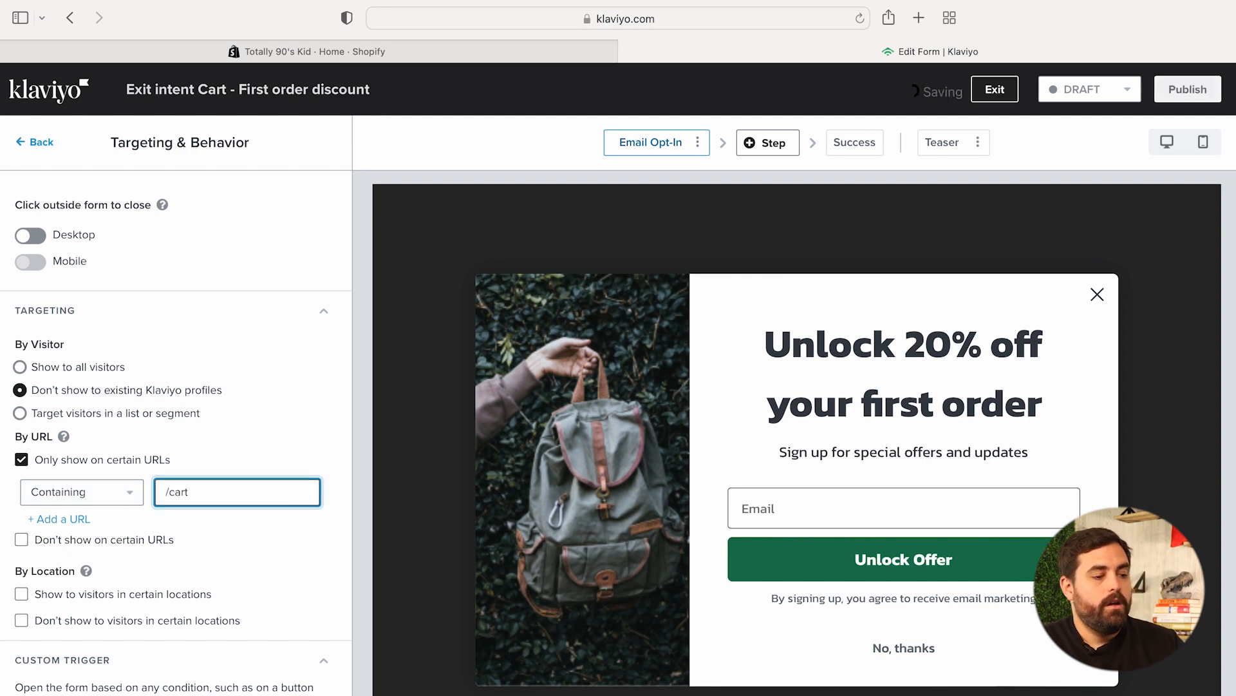
pyautogui.click(237, 458)
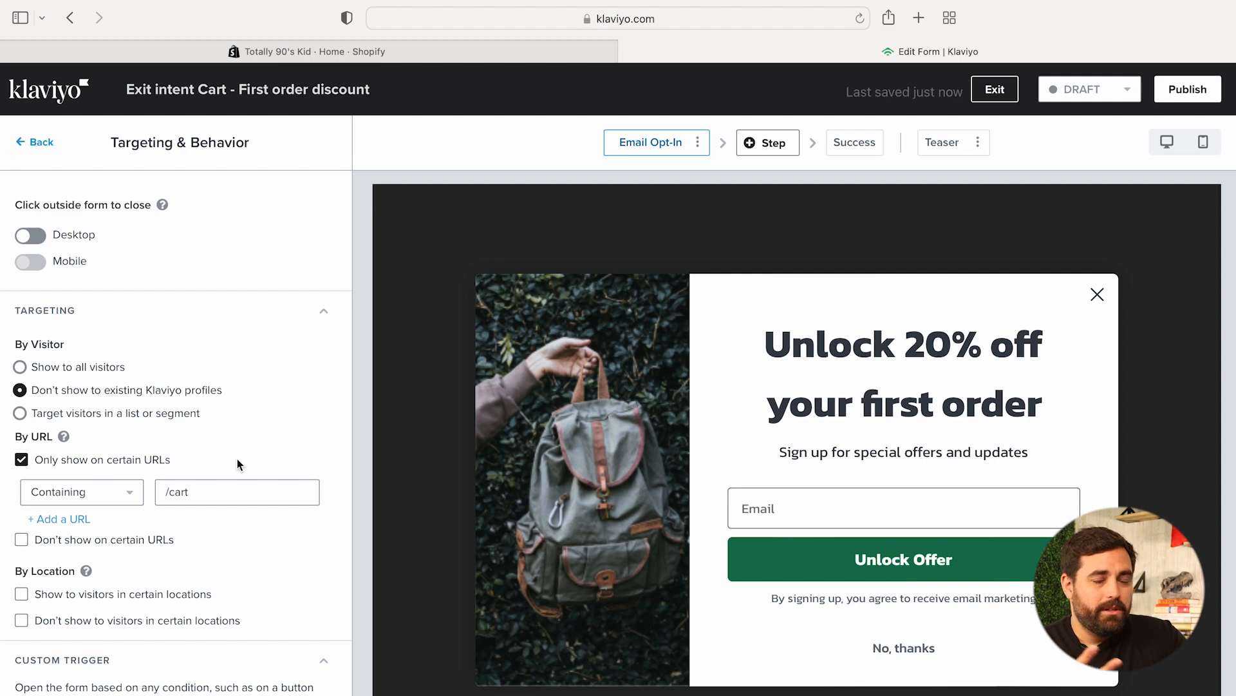
# - Open the online store's shopping cart page and check the ending of its URL
pyautogui.click(380, 56)
pyautogui.click(171, 403)
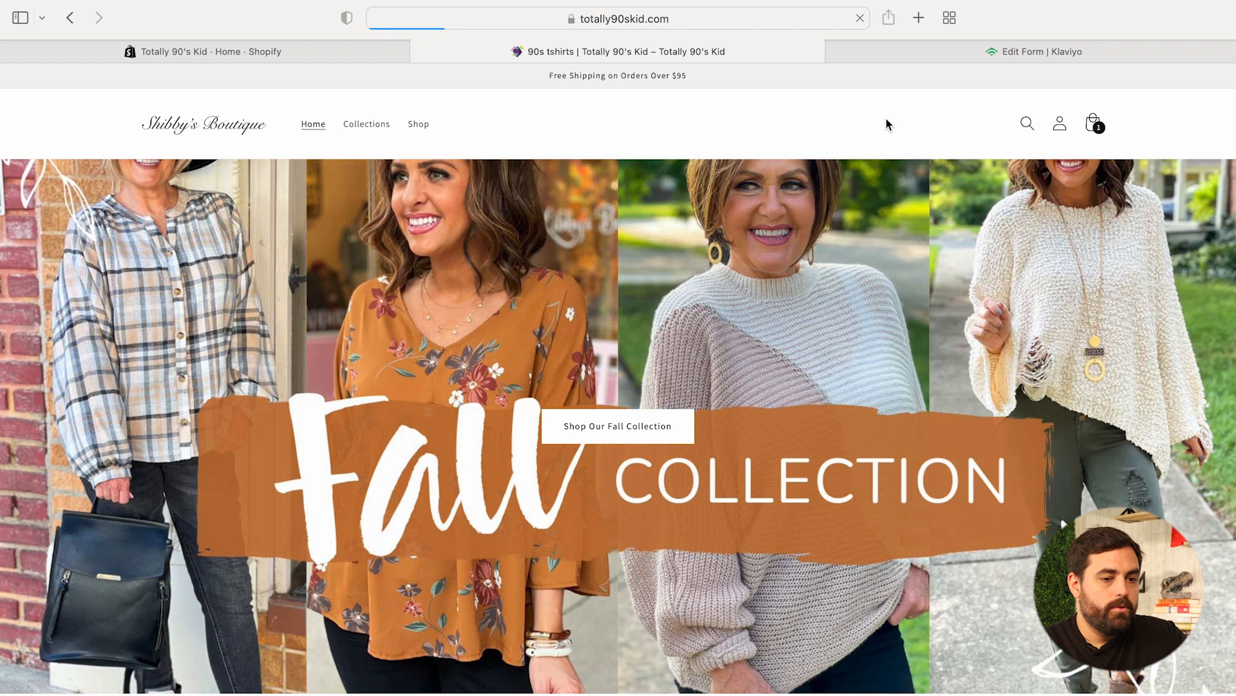
pyautogui.click(1093, 123)
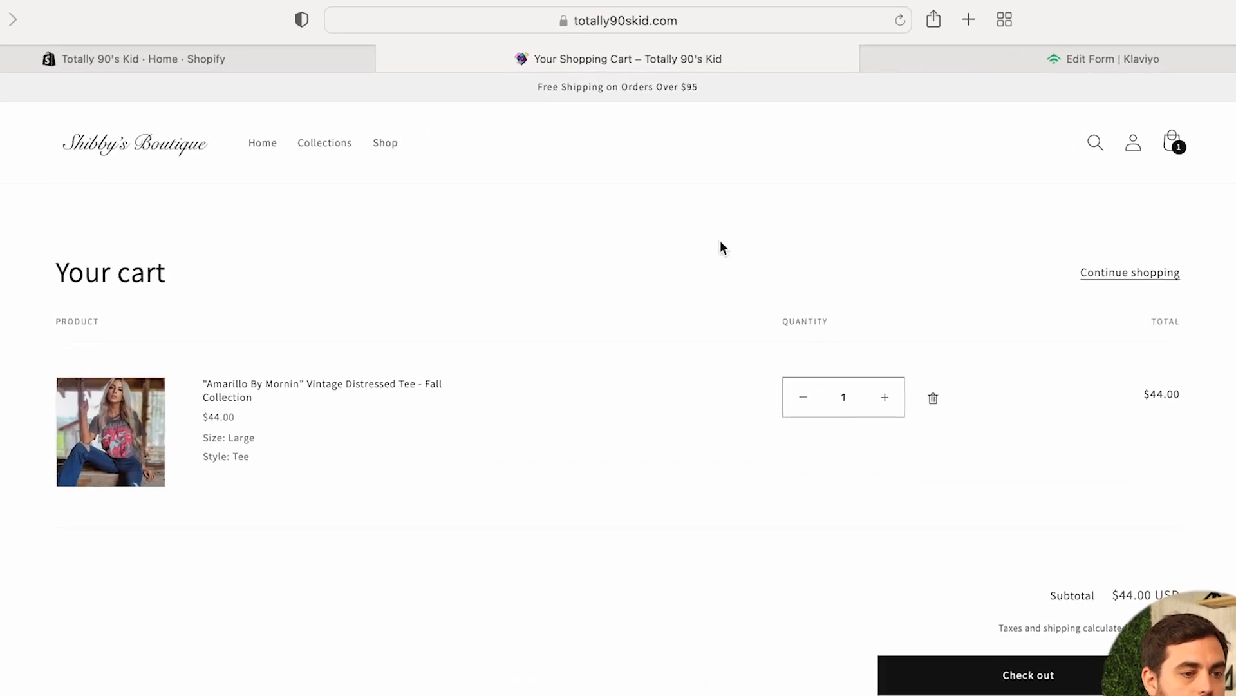
pyautogui.click(715, 20)
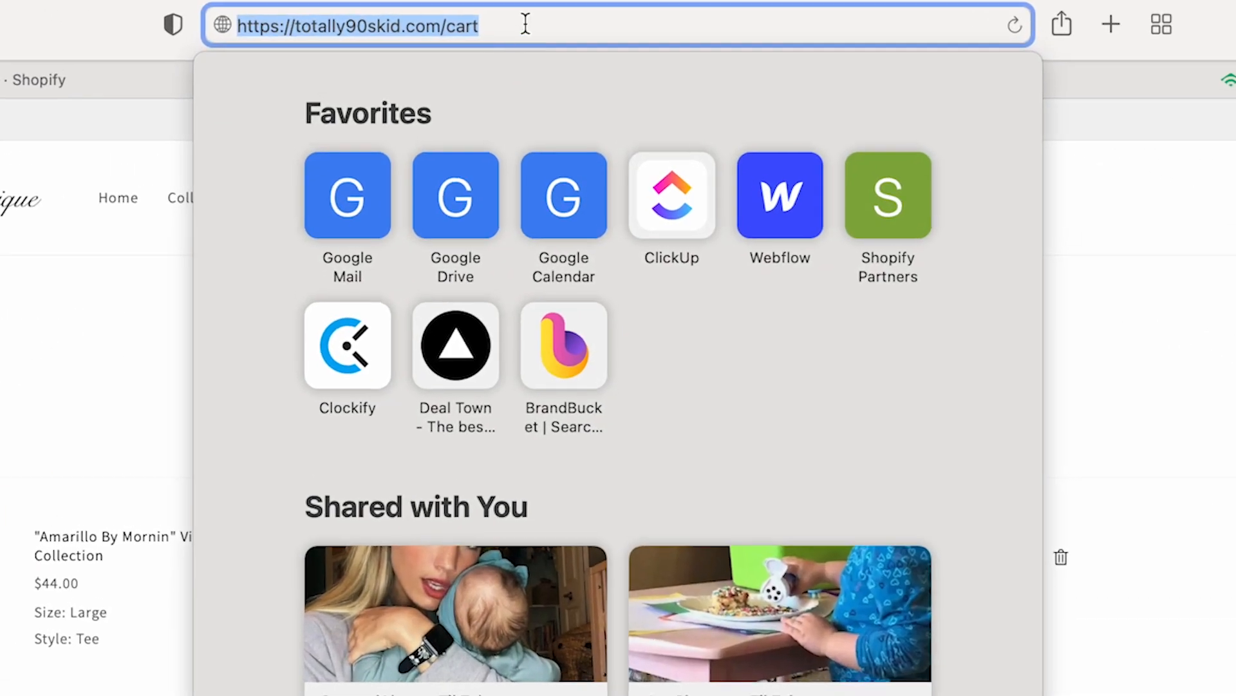
pyautogui.click(525, 24)
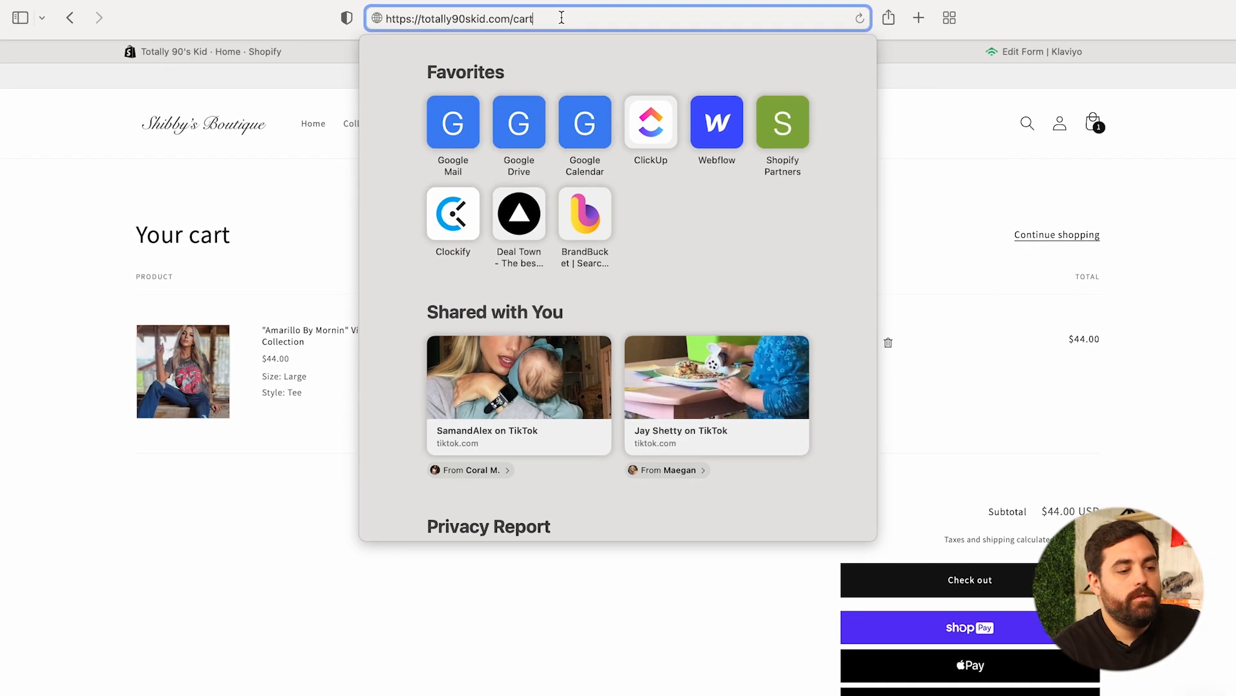
pyautogui.moveTo(562, 18); pyautogui.dragTo(510, 19)
# - Return to the Klaviyo form editor and publish the exit intent cart form
pyautogui.click(990, 55)
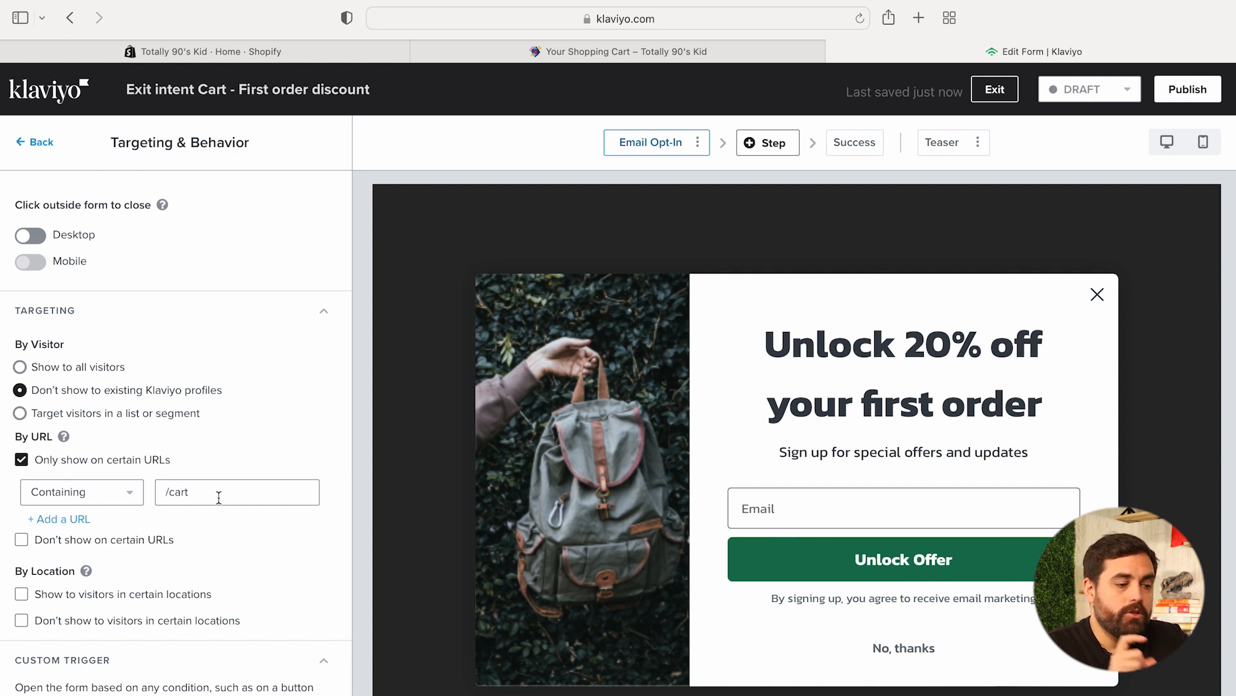
pyautogui.scroll(-10, 264, 514)
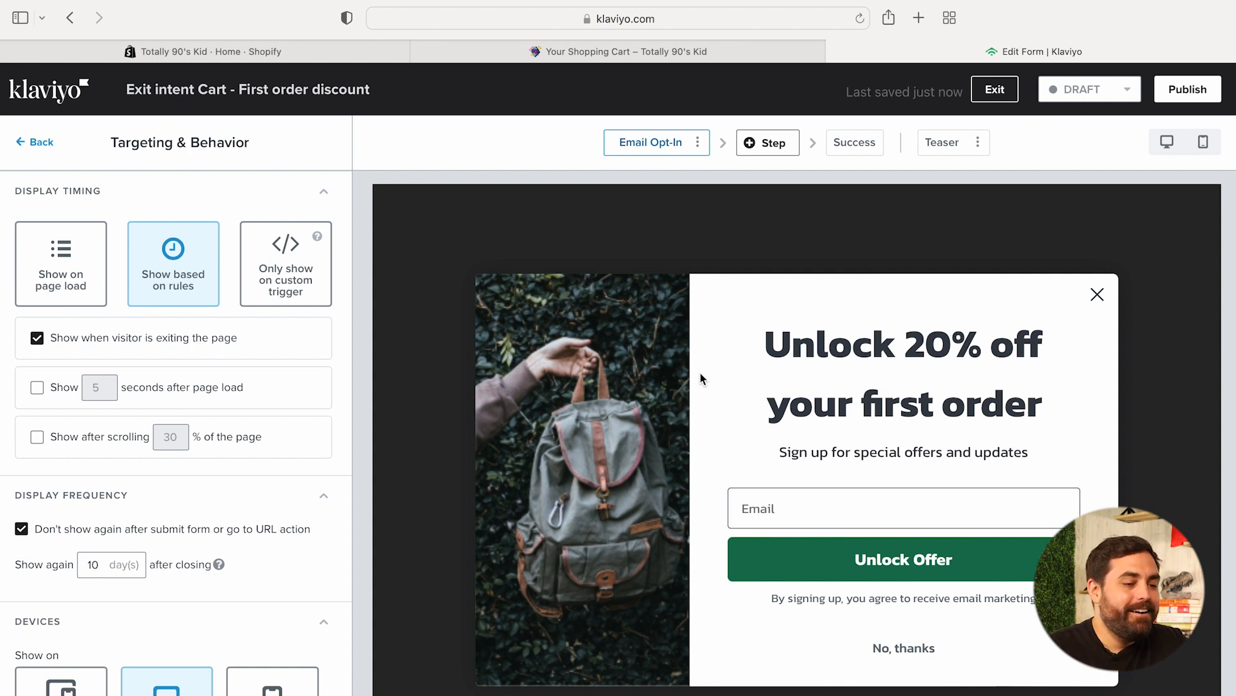
pyautogui.click(1188, 89)
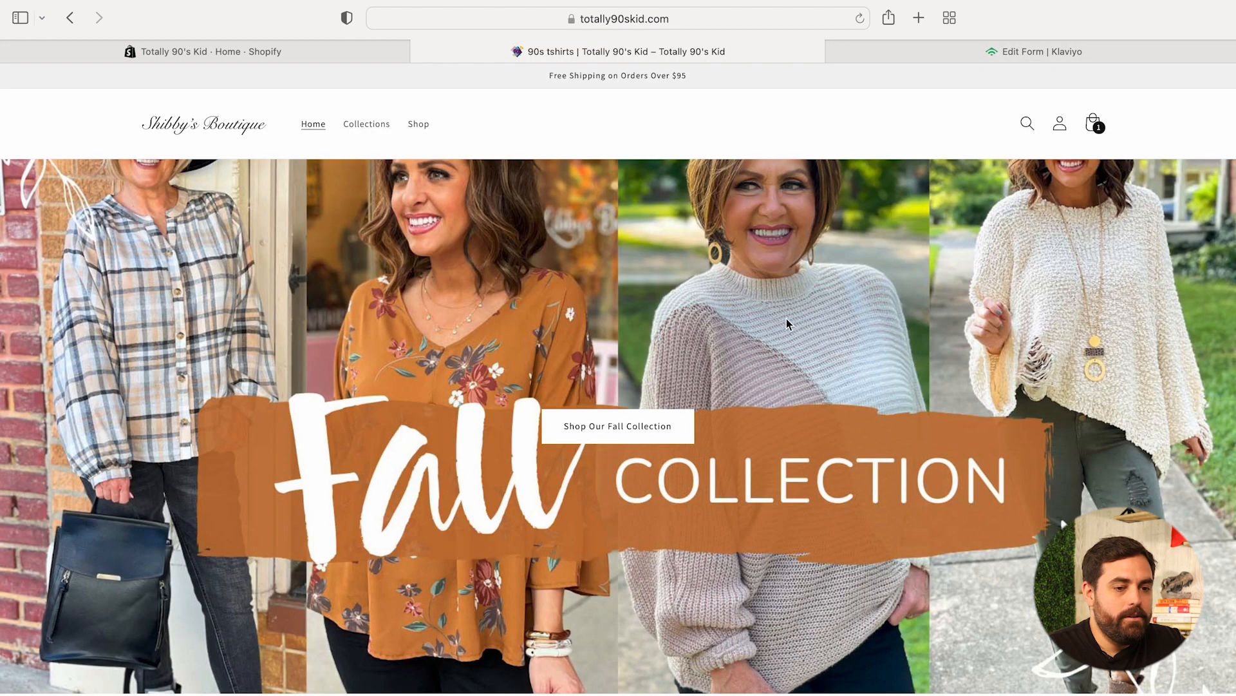
# - Test the exit intent popup on the store's cart page and dismiss it
pyautogui.click(1093, 125)
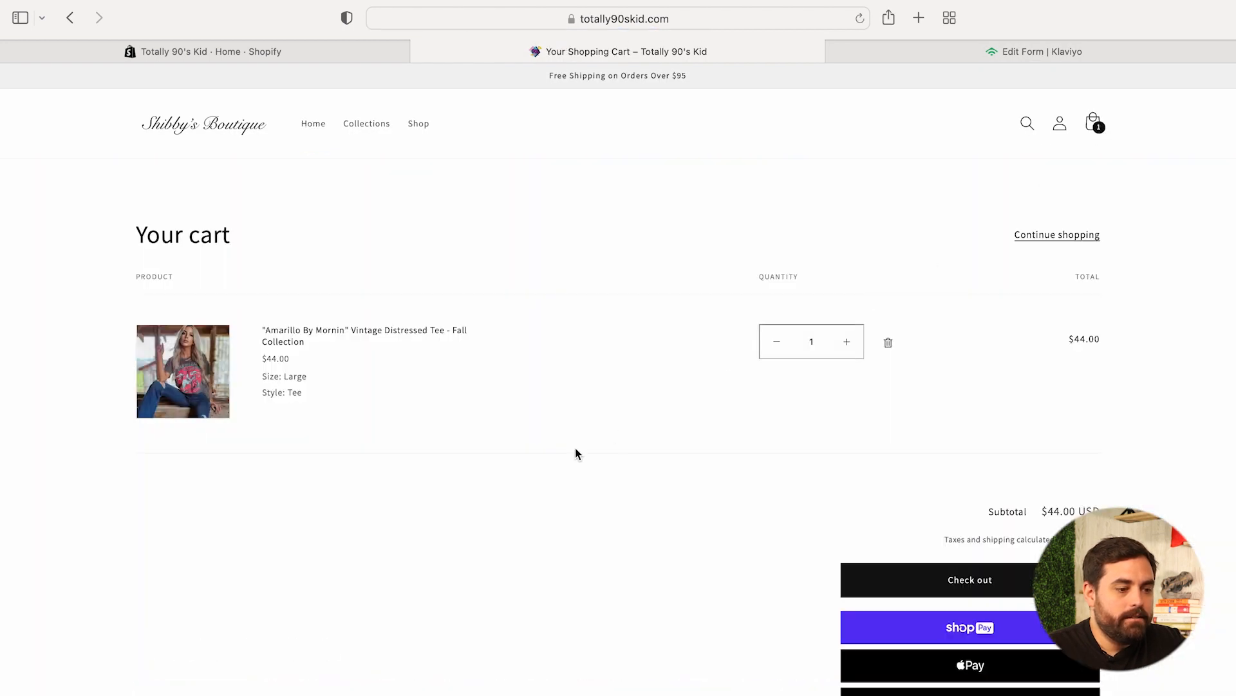
pyautogui.scroll(-7, 576, 451)
pyautogui.scroll(7, 577, 455)
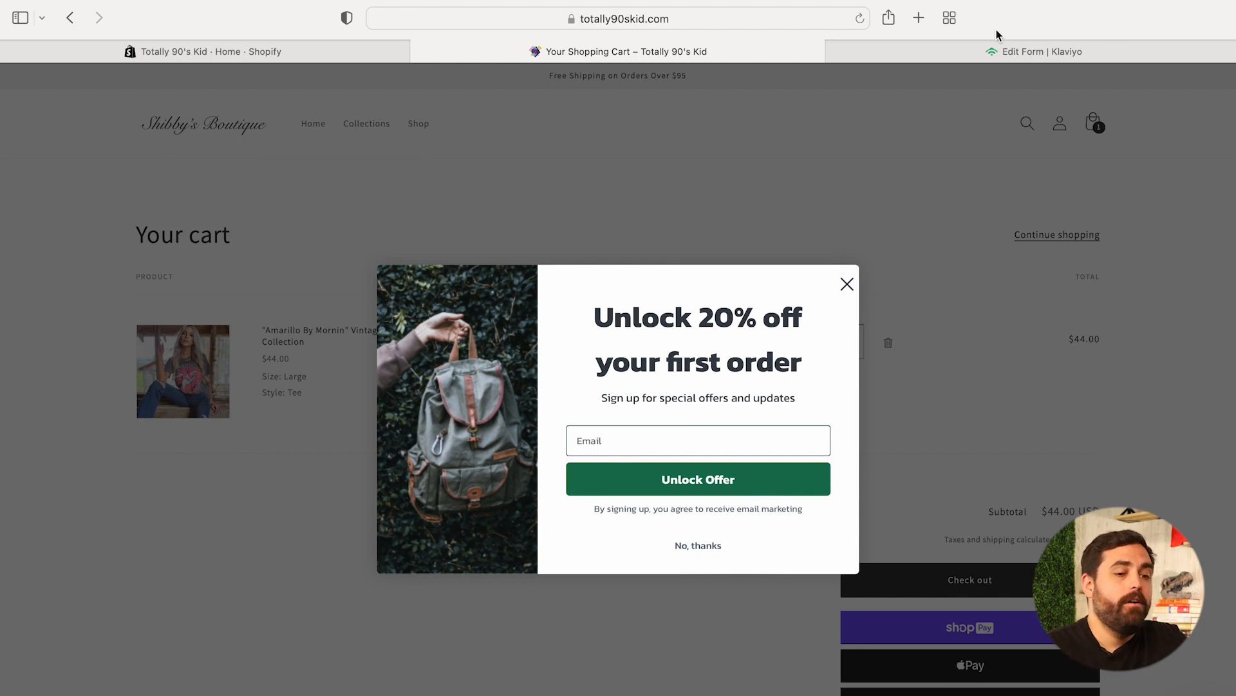
pyautogui.click(848, 284)
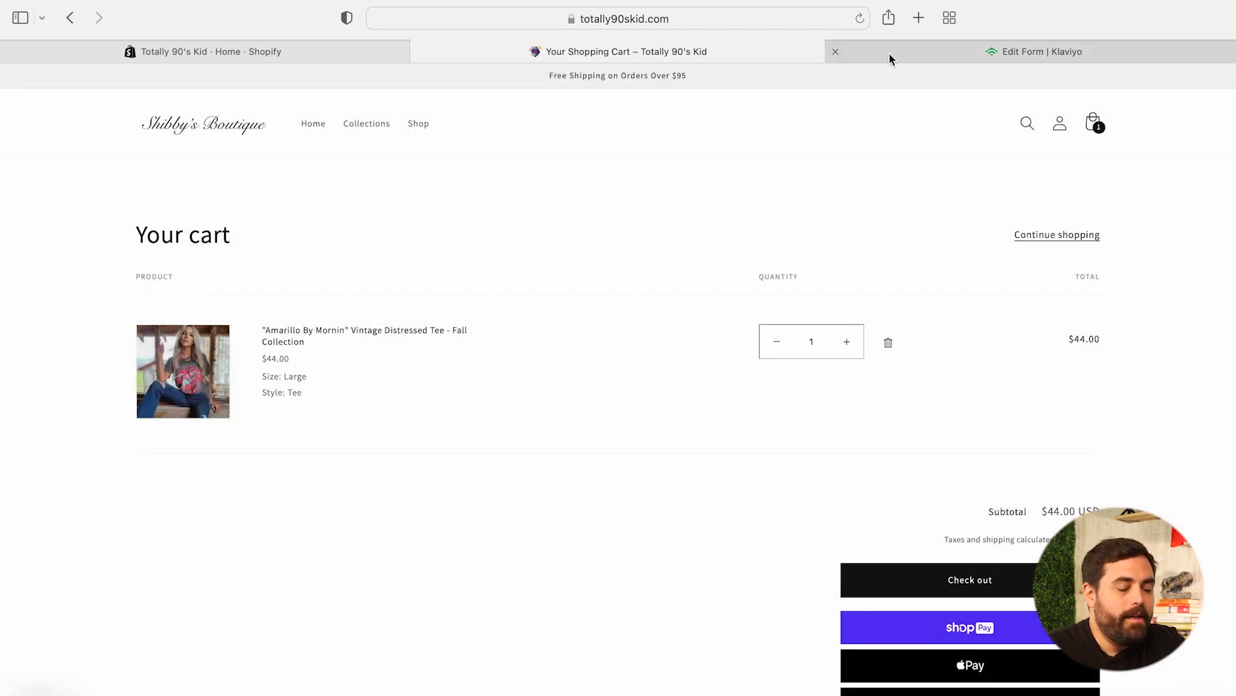
# - Return to Klaviyo, clone the live exit intent cart form as "MOBILE Exit intent Cart - First order discount", and open the copy for editing
pyautogui.click(890, 53)
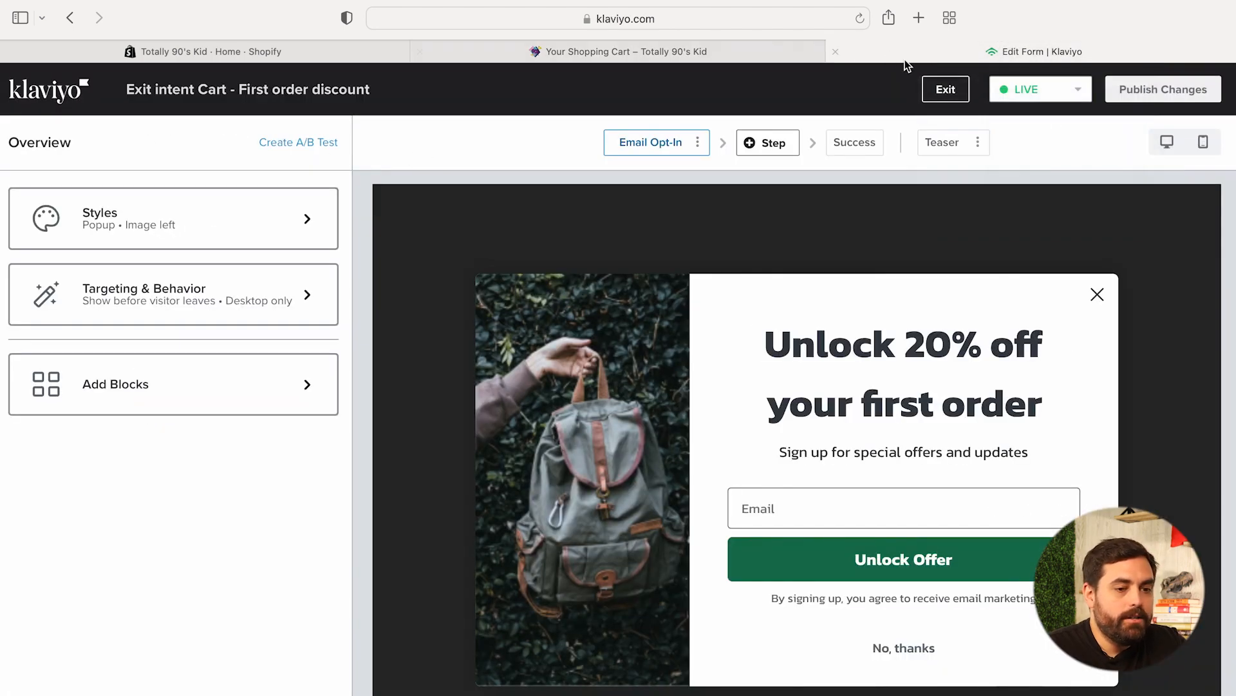
pyautogui.click(959, 92)
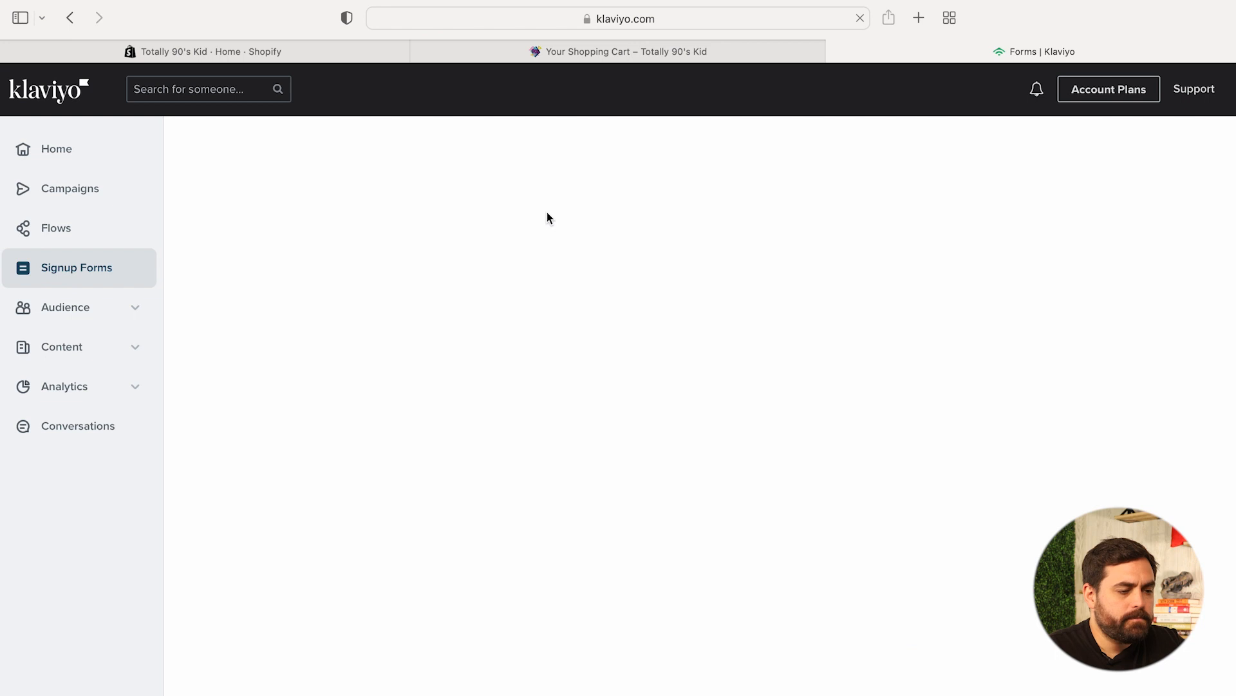
pyautogui.moveTo(414, 295)
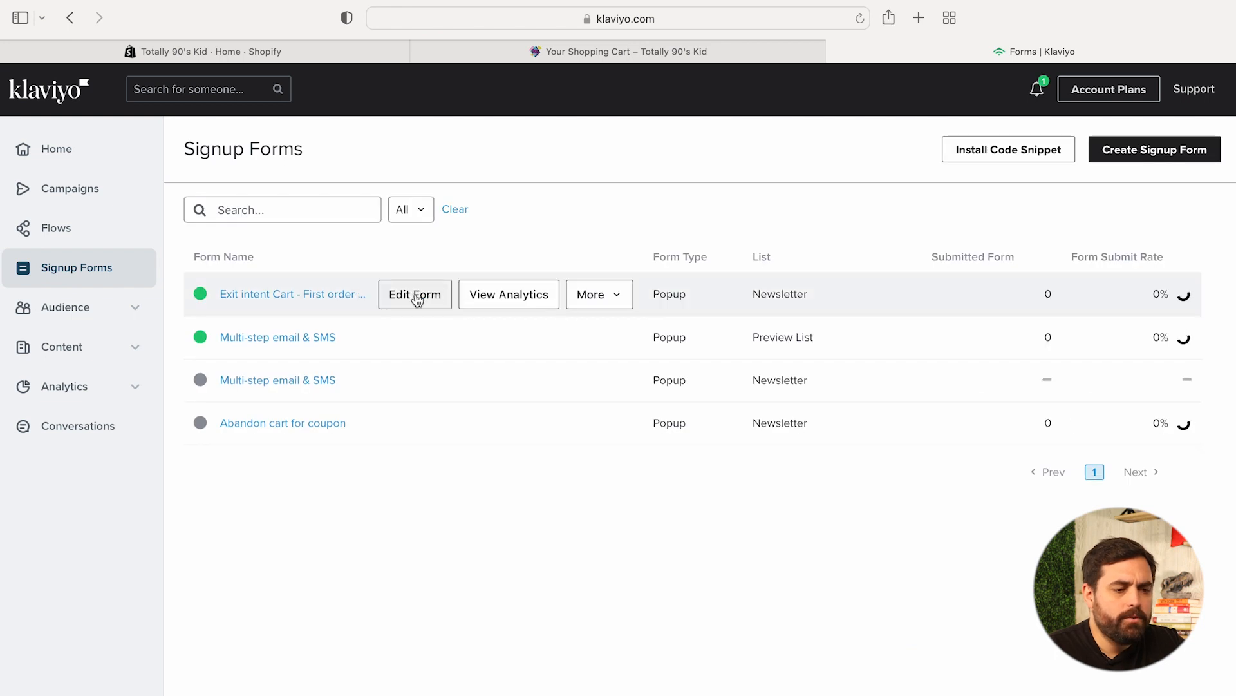
pyautogui.click(603, 302)
pyautogui.click(602, 408)
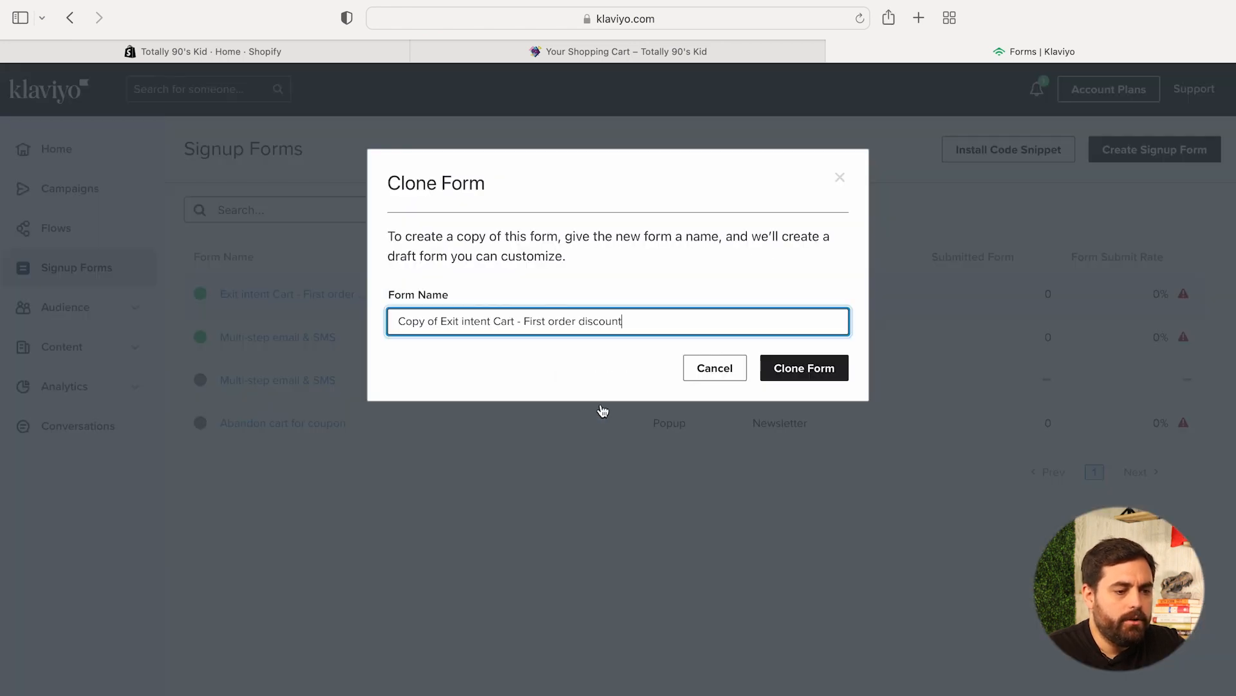
pyautogui.keyDown('shift'); pyautogui.click(440, 320); pyautogui.keyUp('shift')
pyautogui.moveTo(438, 323); pyautogui.dragTo(293, 326)
pyautogui.write('MOBILE')
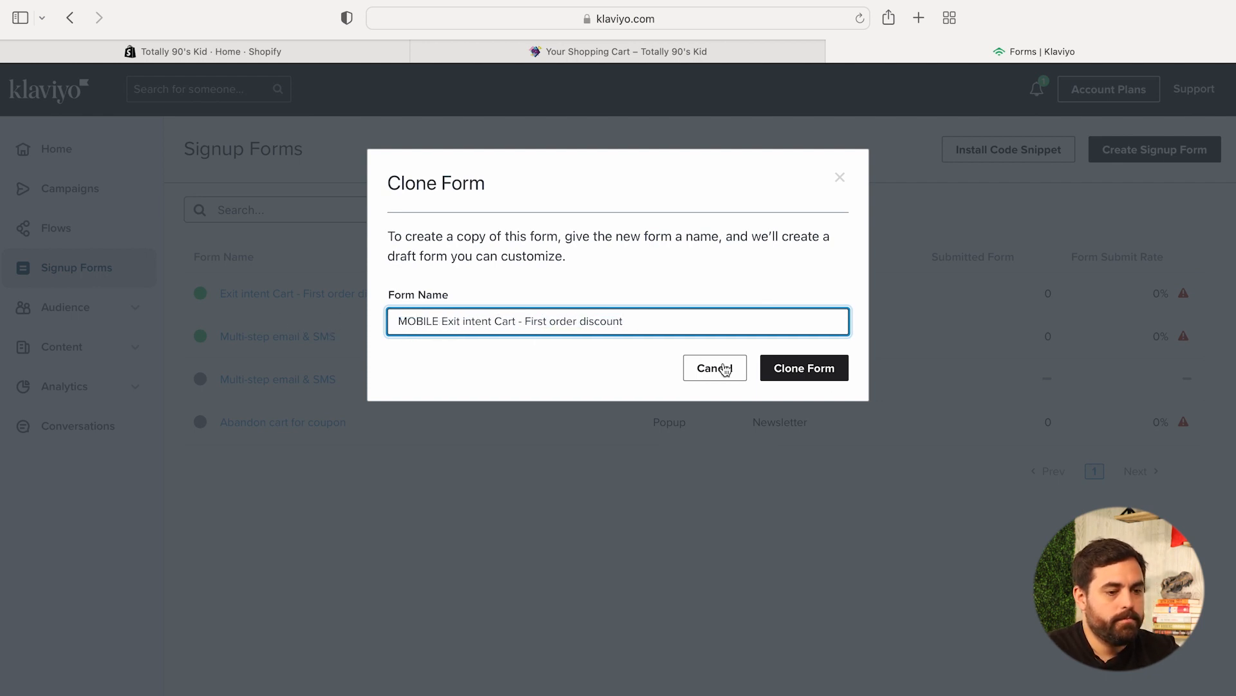
pyautogui.click(804, 368)
pyautogui.click(331, 386)
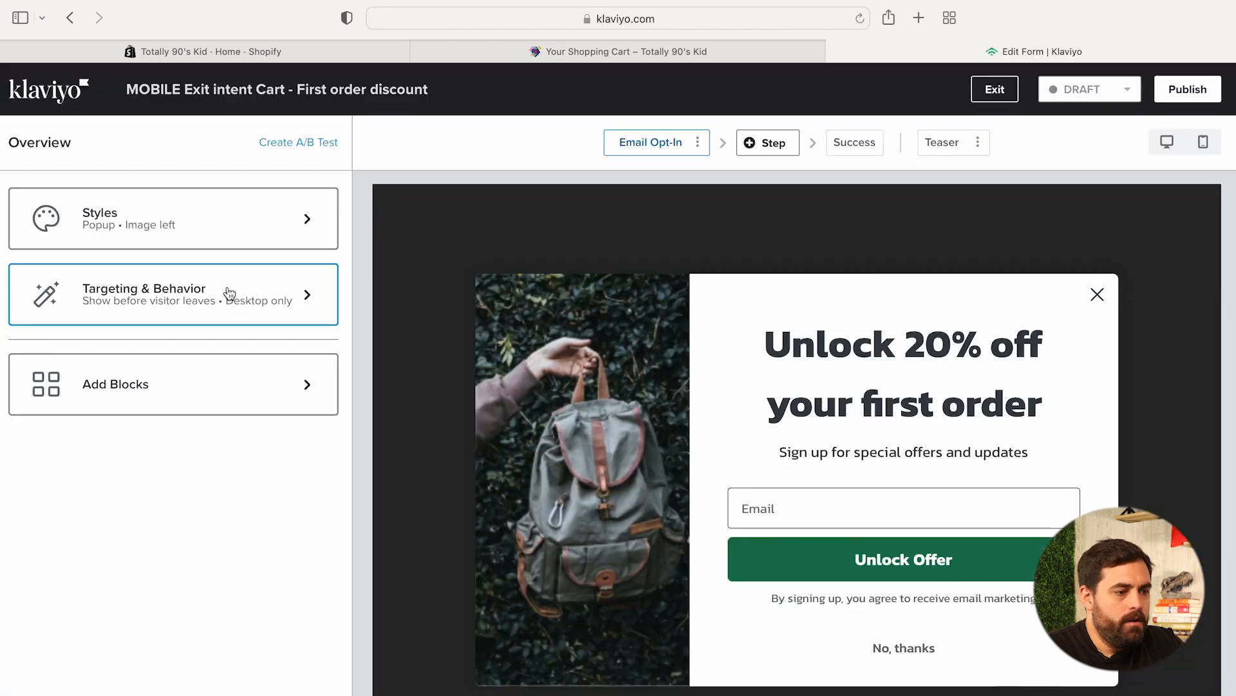
# - Set the cloned form's targeting and behavior so that it shows on mobile devices only
pyautogui.click(142, 301)
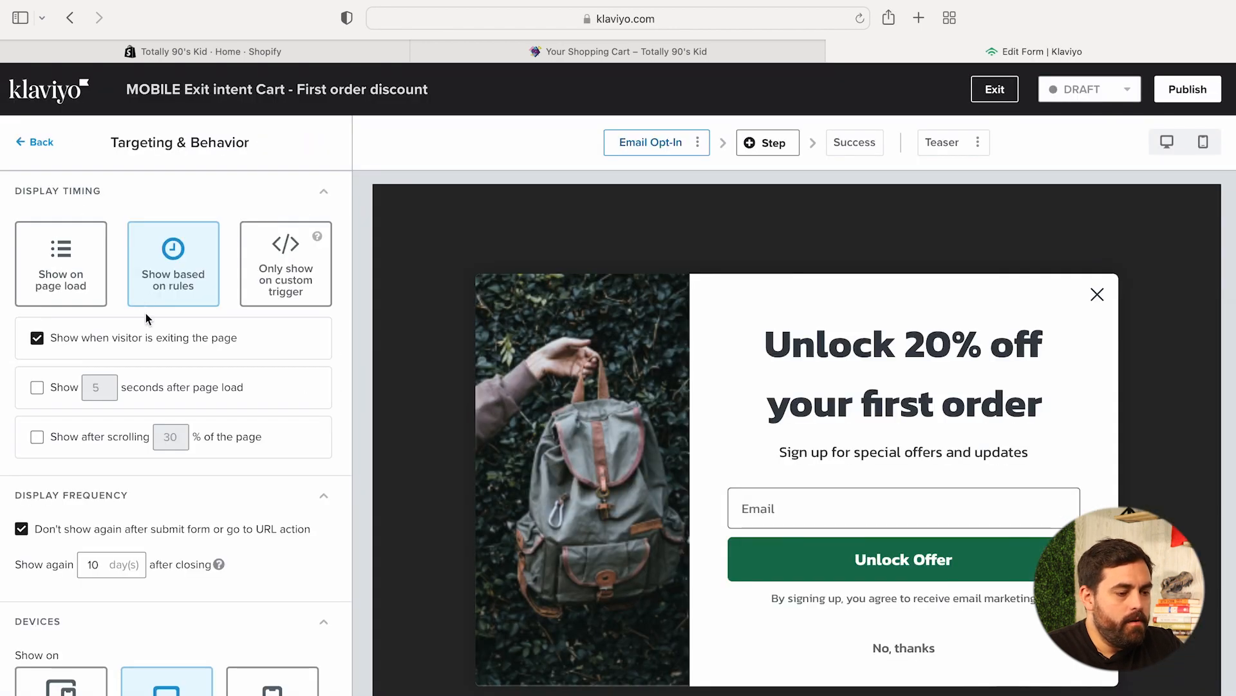
pyautogui.scroll(-5, 146, 313)
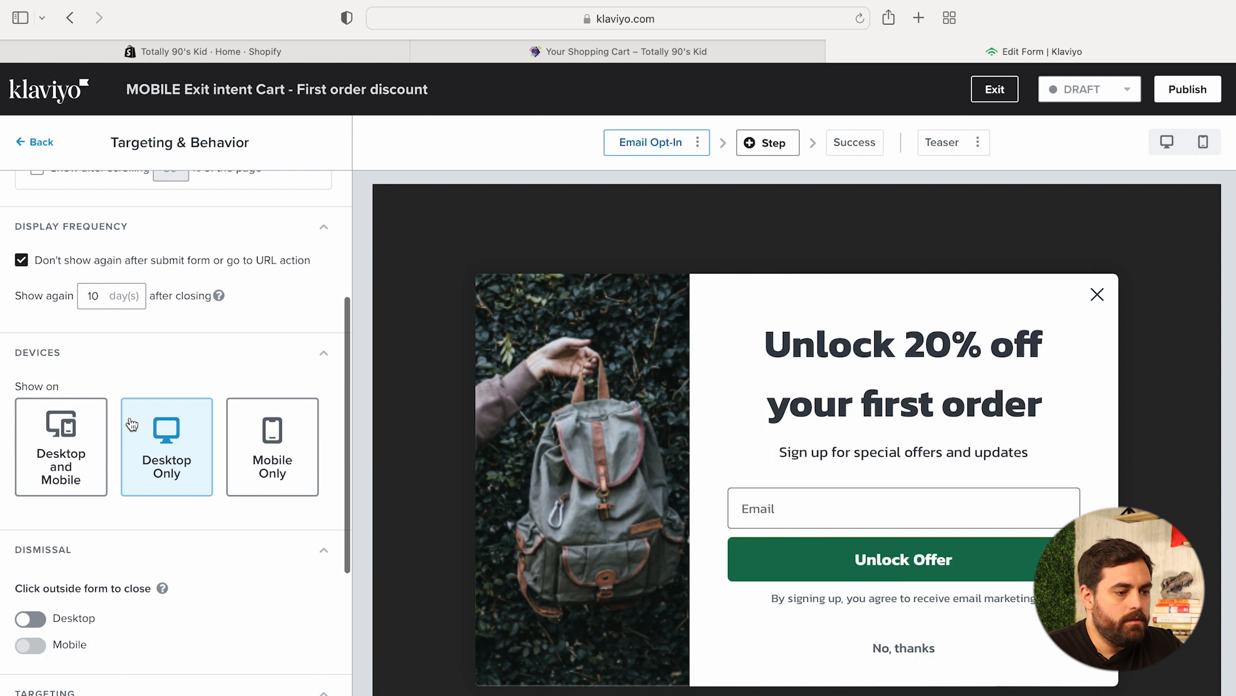
pyautogui.click(274, 477)
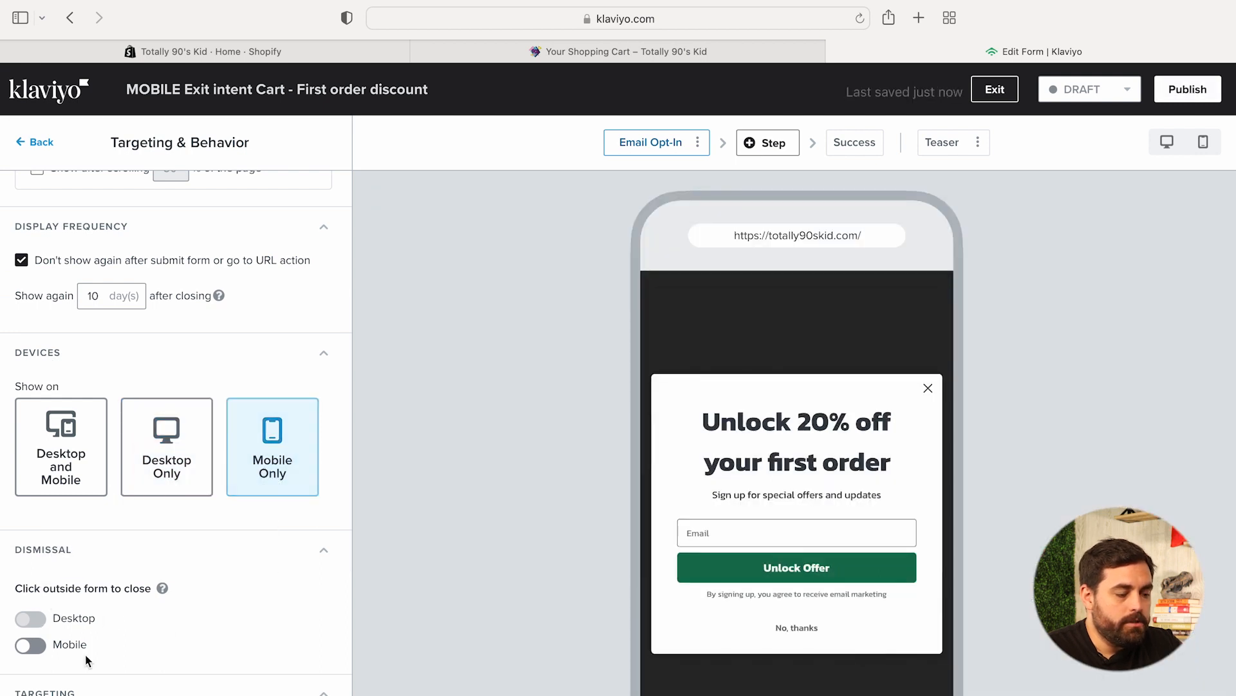
# - Change the display timing to show the form after scrolling 60% of the page instead of when the visitor is exiting
pyautogui.scroll(-1, 177, 627)
pyautogui.scroll(-3, 178, 626)
pyautogui.scroll(4, 204, 558)
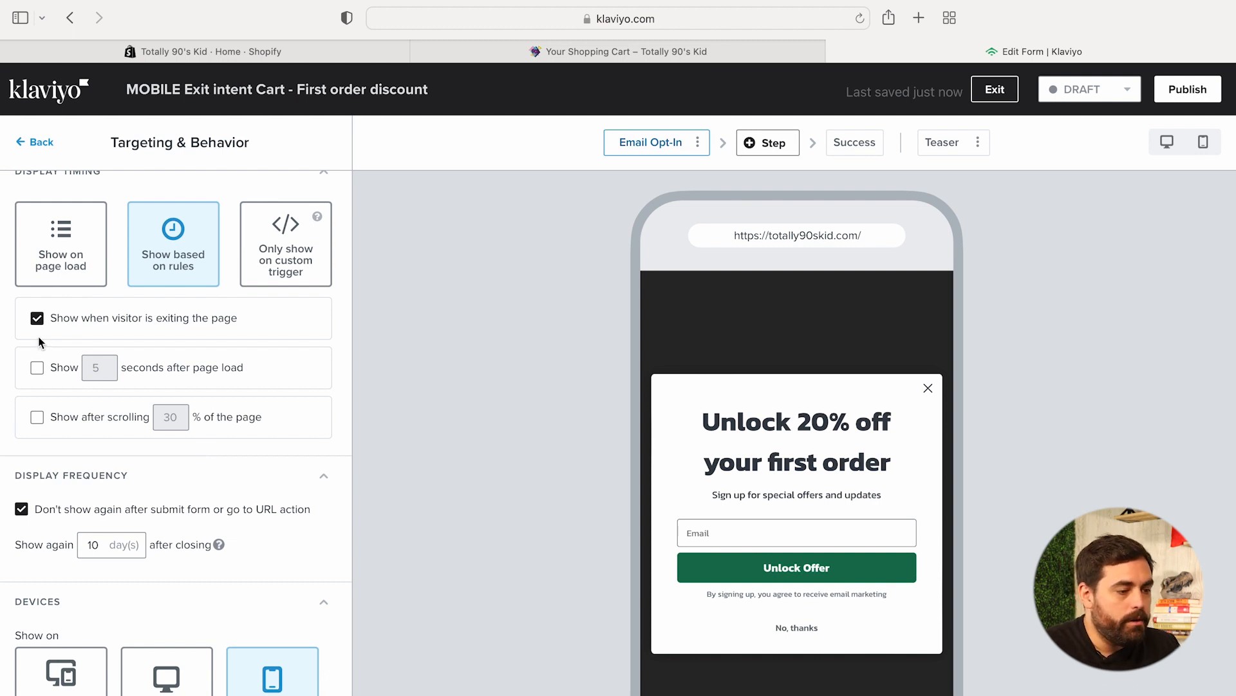
pyautogui.click(37, 417)
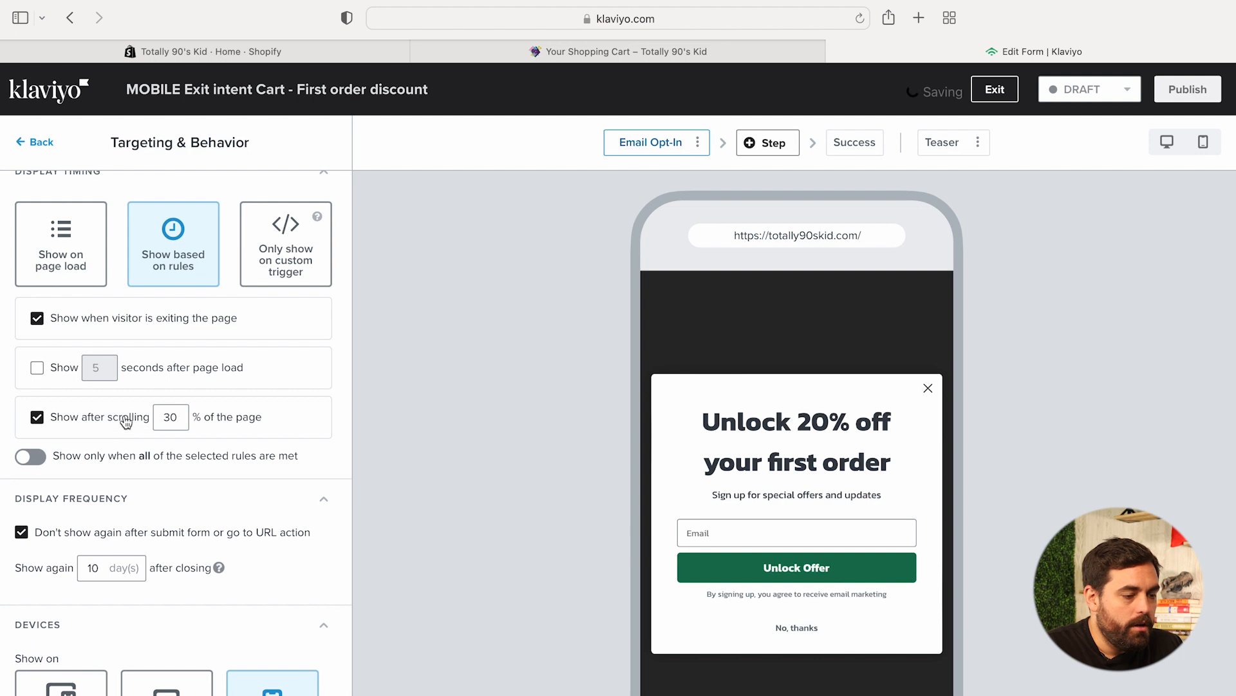
pyautogui.click(38, 319)
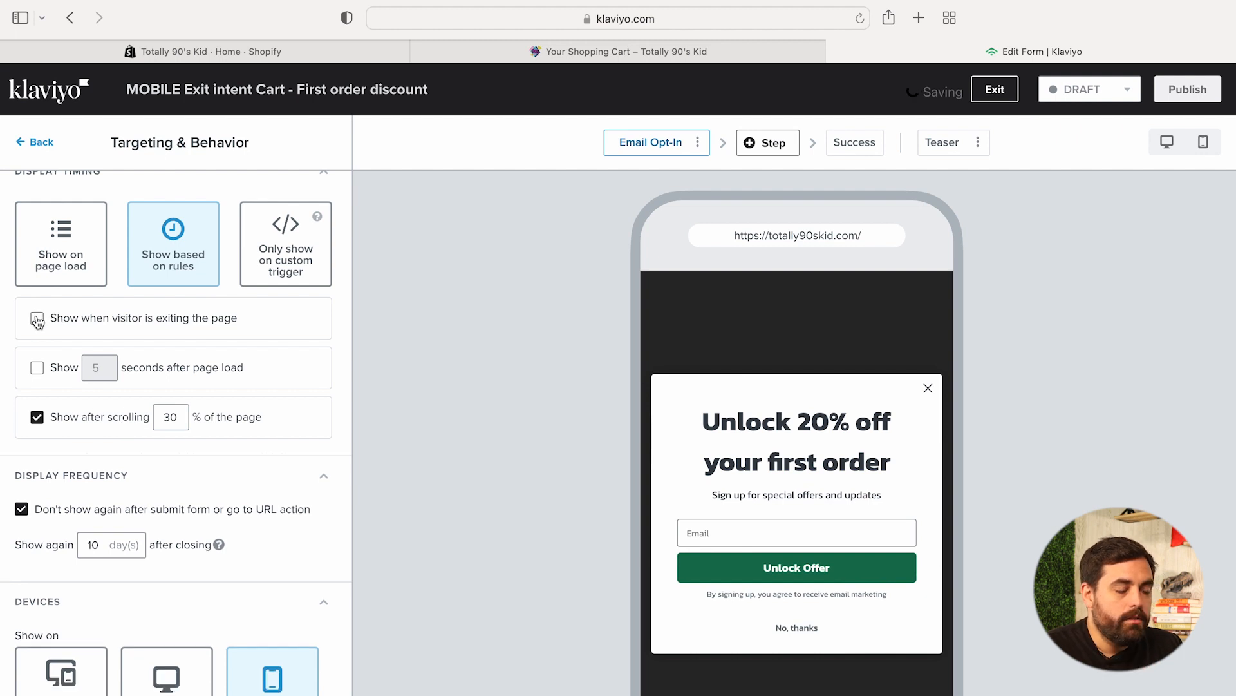
pyautogui.moveTo(177, 416); pyautogui.dragTo(155, 416)
pyautogui.write('60')
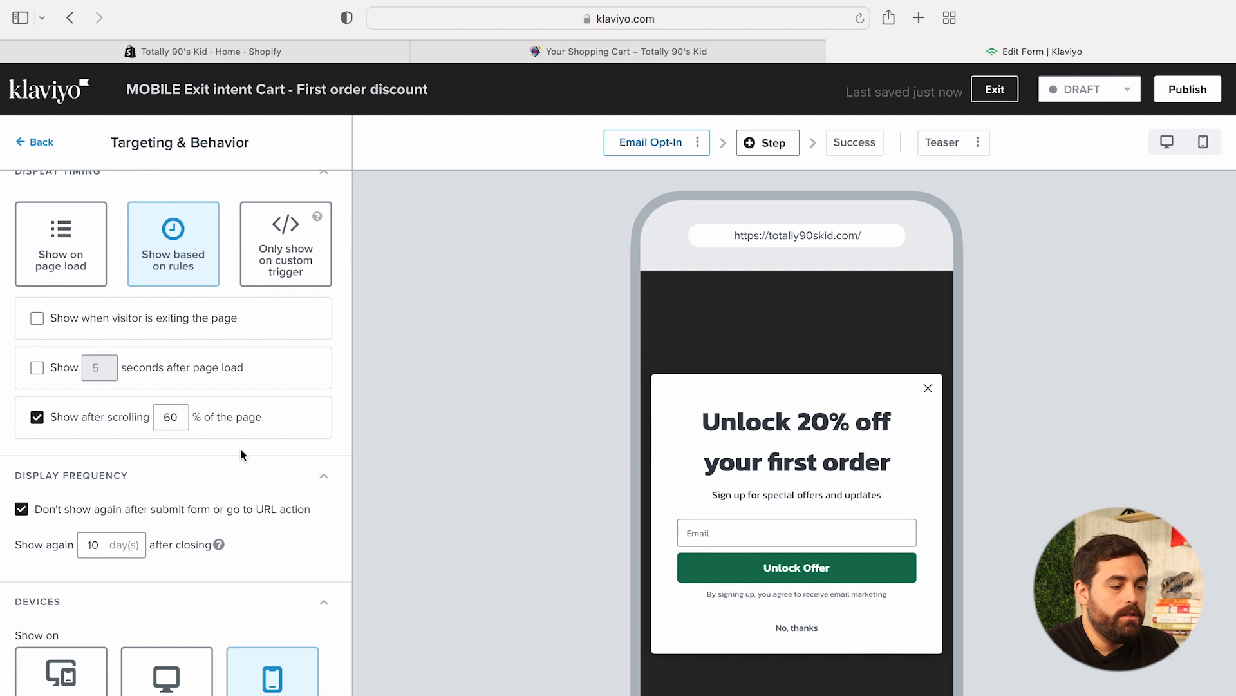
# - Check the visitor and URL targeting of the mobile form and publish it
pyautogui.scroll(-10, 238, 438)
pyautogui.scroll(-2, 220, 369)
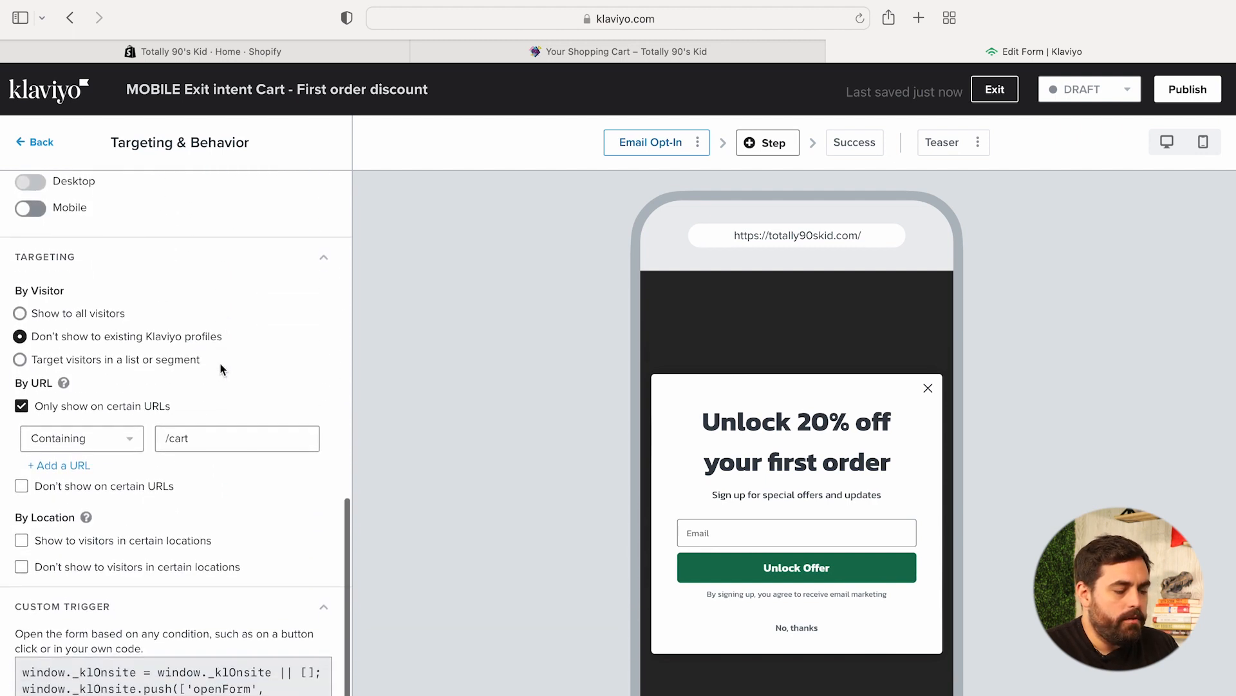
pyautogui.click(1198, 92)
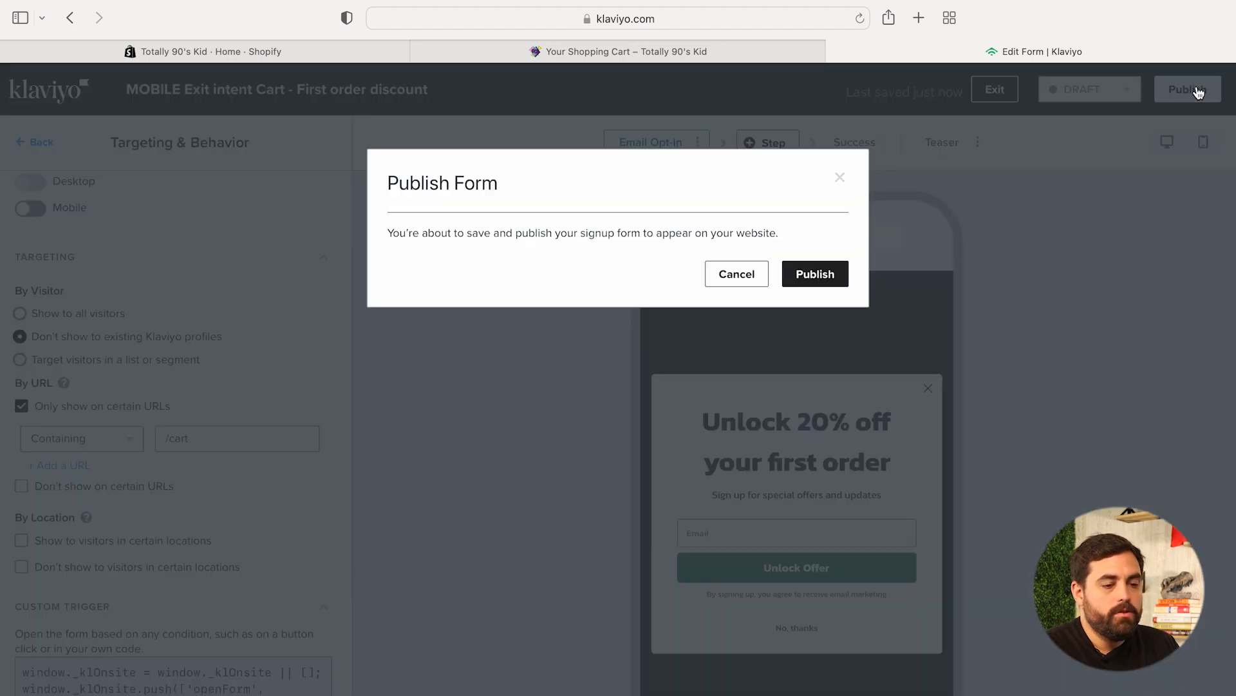
pyautogui.click(815, 276)
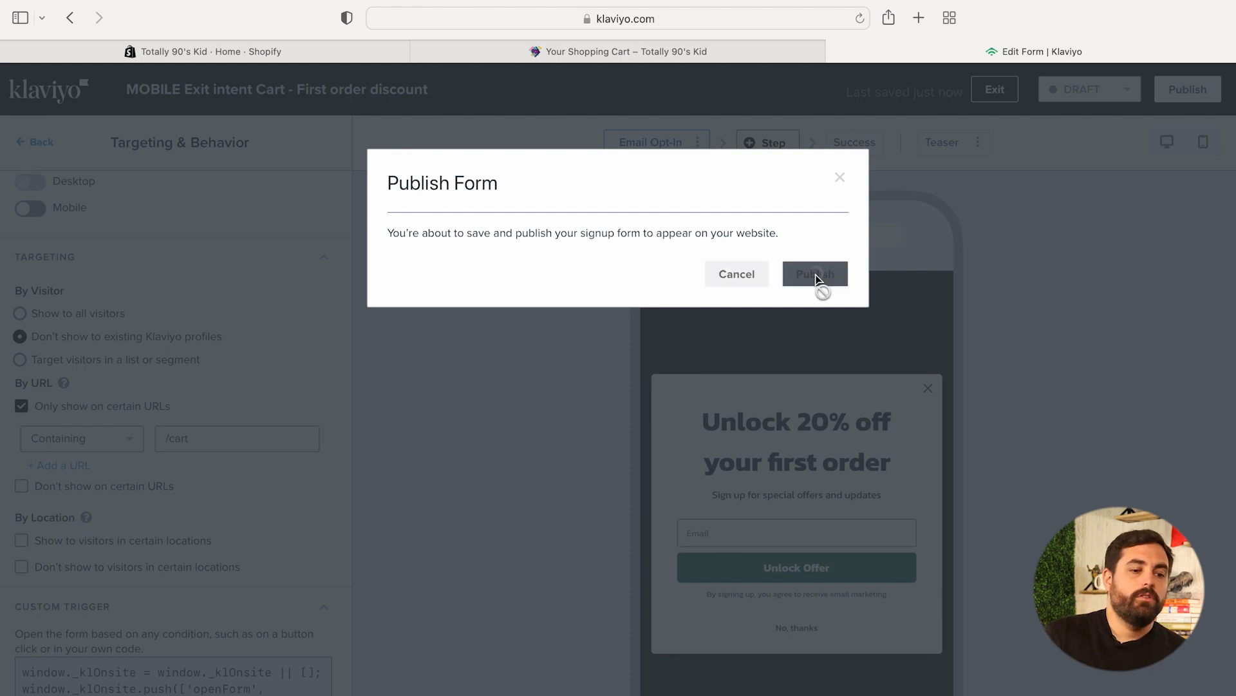